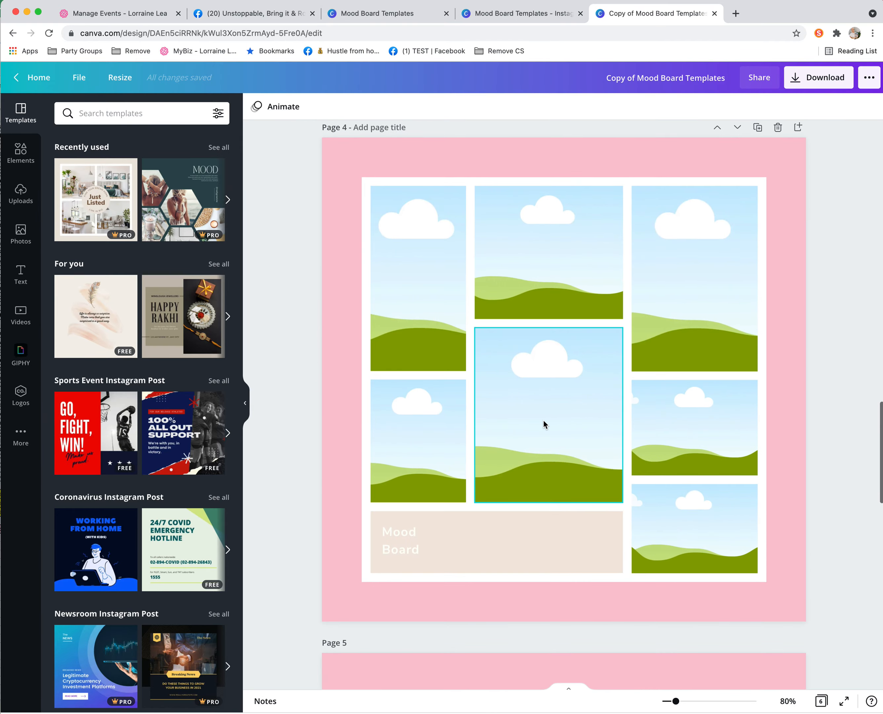
Look through the remaining mood board template pages up to page 6 and return to page 1
scroll(542, 390, "down", 6)
scroll(541, 388, "down", 3)
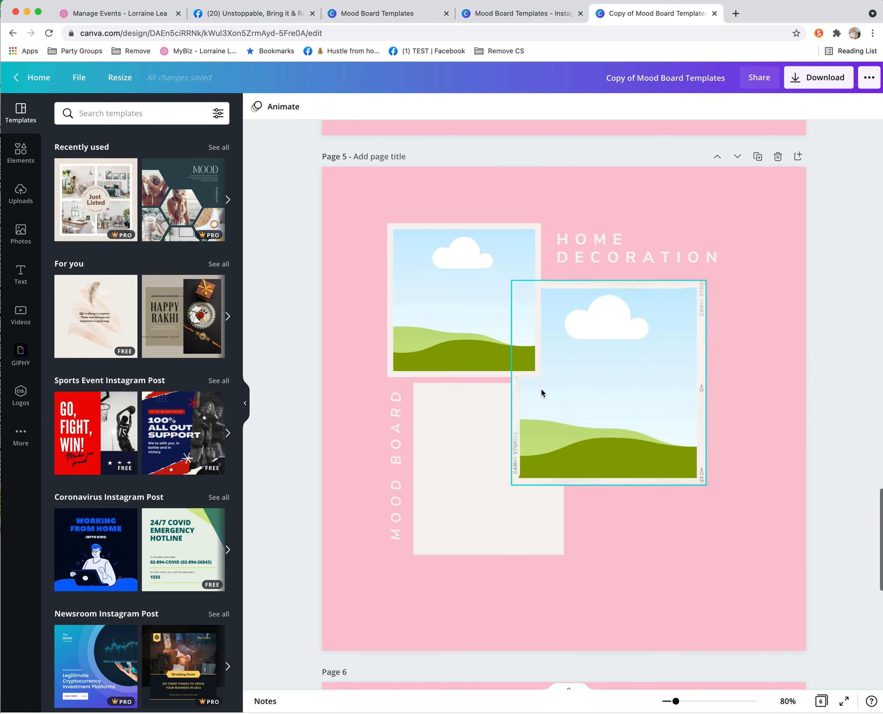
scroll(567, 465, "down", 6)
scroll(567, 464, "down", 4)
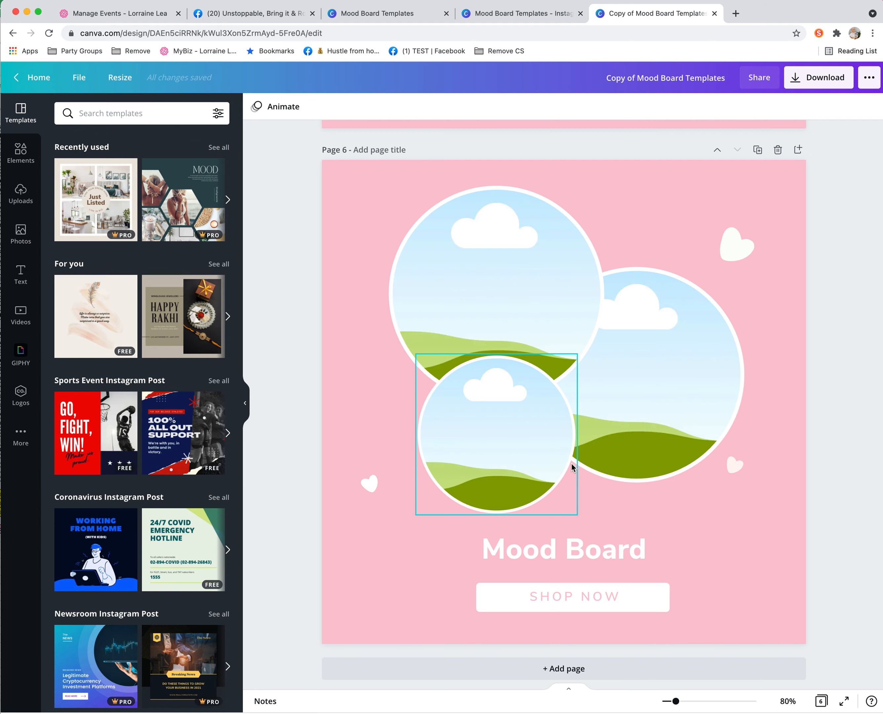
scroll(570, 463, "up", 20)
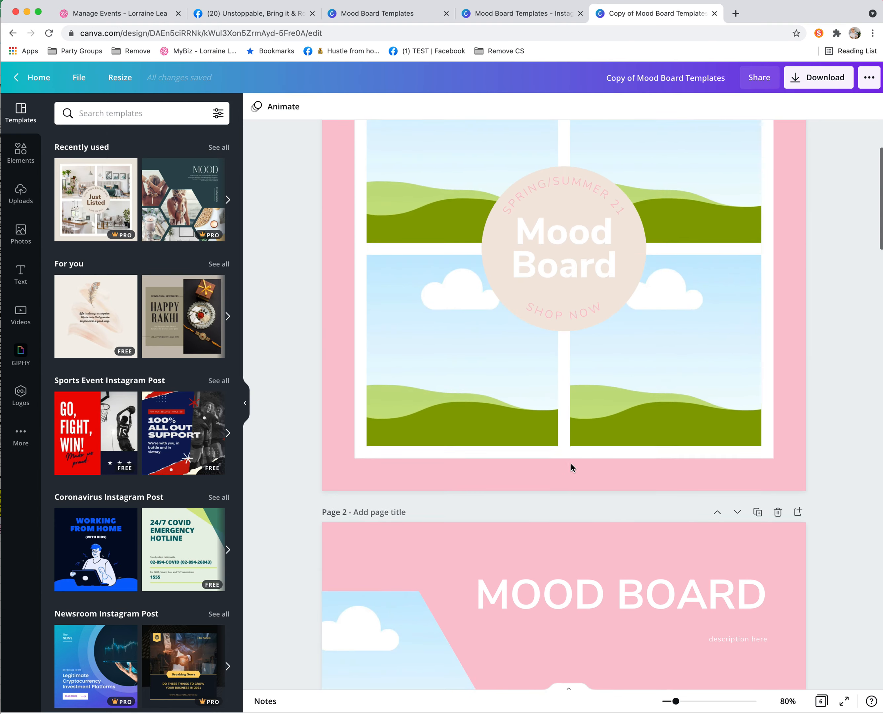
scroll(571, 463, "up", 3)
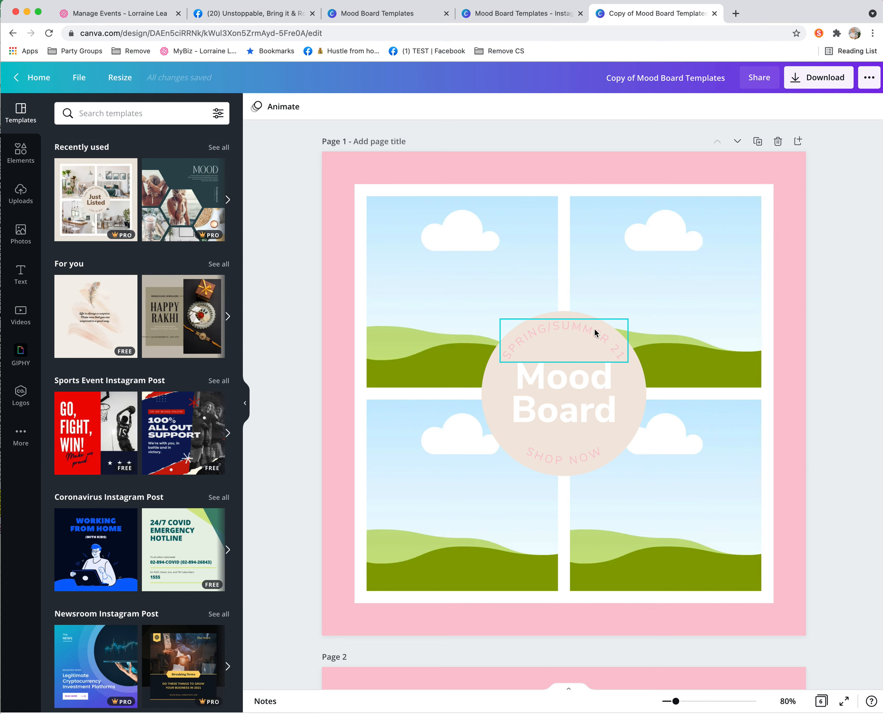
Make a copy of the design and rename the original as "Mood Board Templates"
left_click(81, 80)
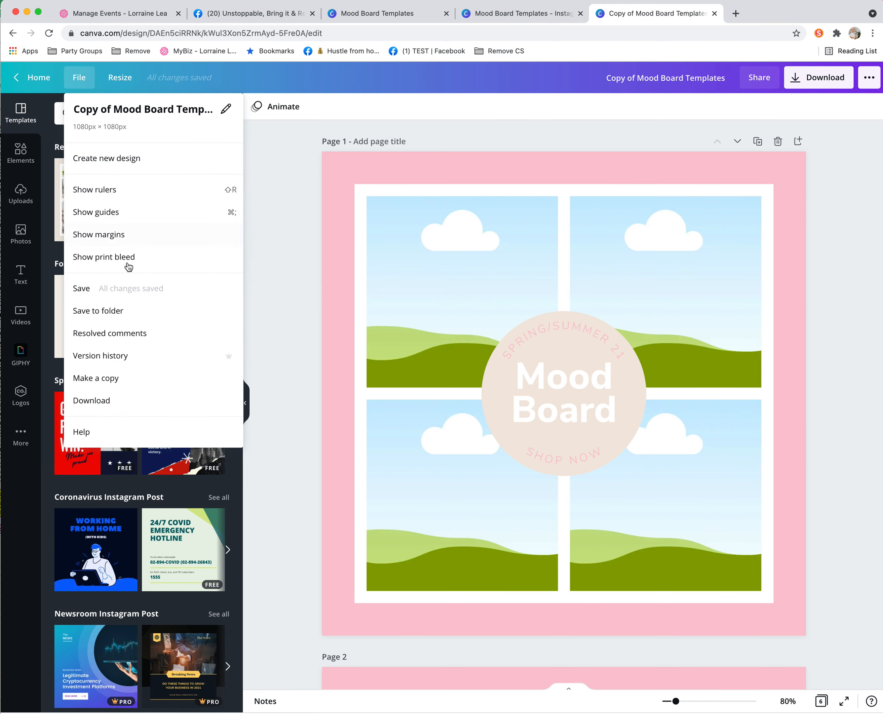
left_click(109, 377)
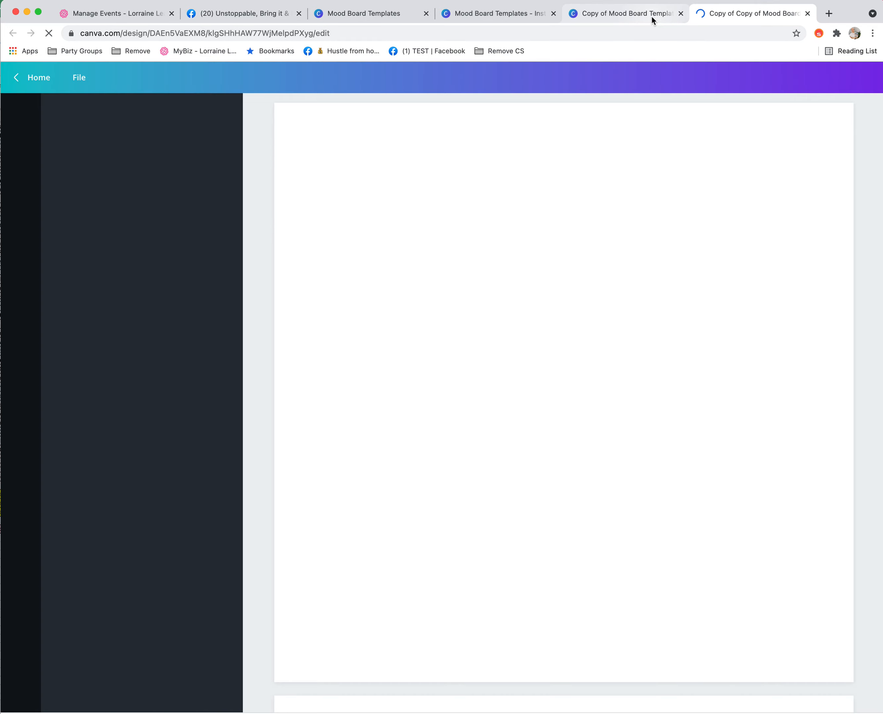
left_click(652, 16)
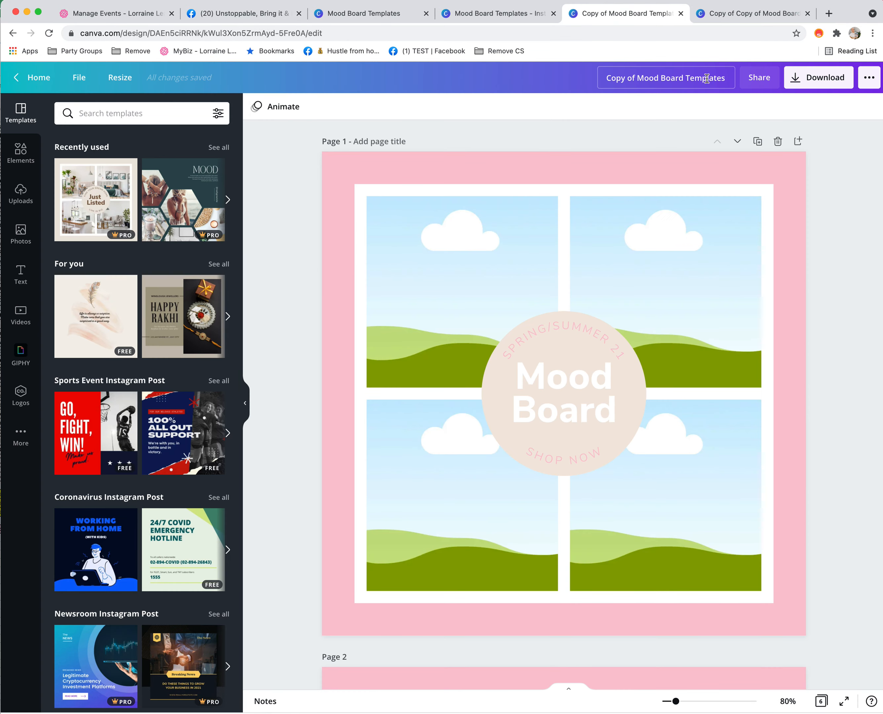
left_click_drag(637, 80, 583, 83)
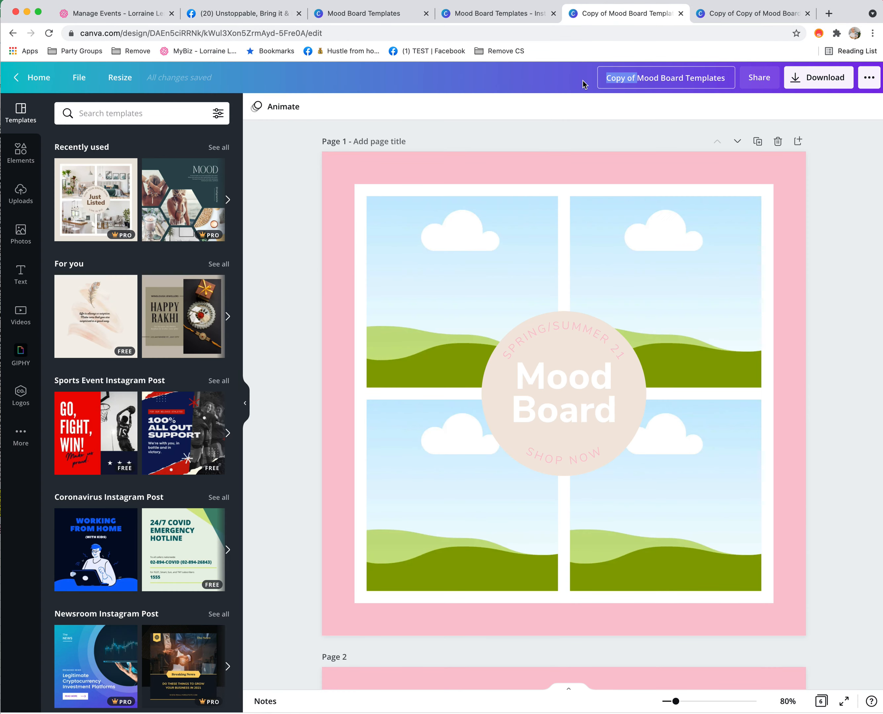
key("BackSpace")
key("Return")
left_click(79, 77)
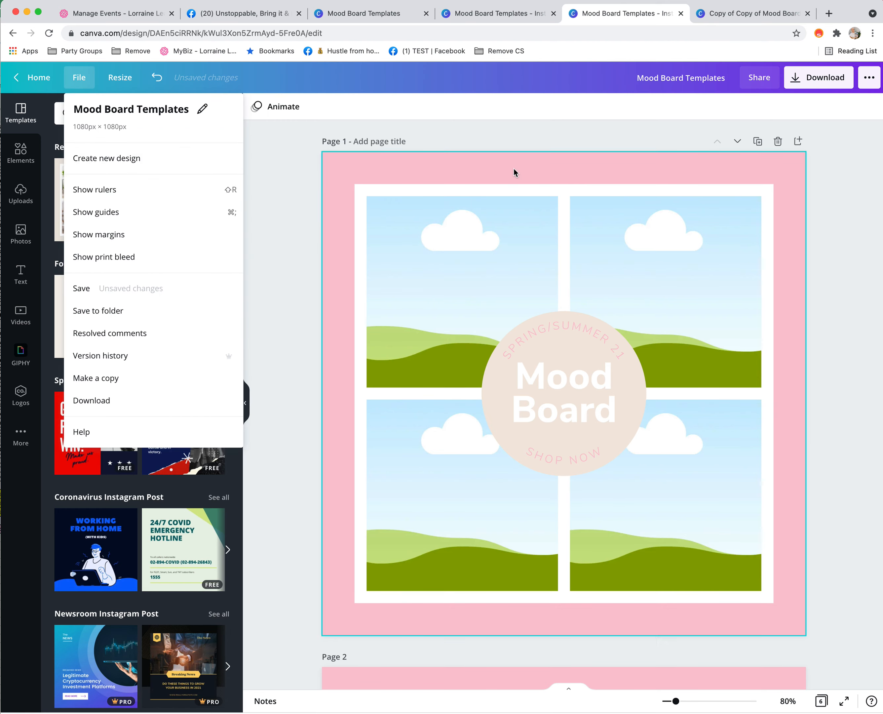
Rename the new copy of the design as "My Mood Boards"
left_click(742, 17)
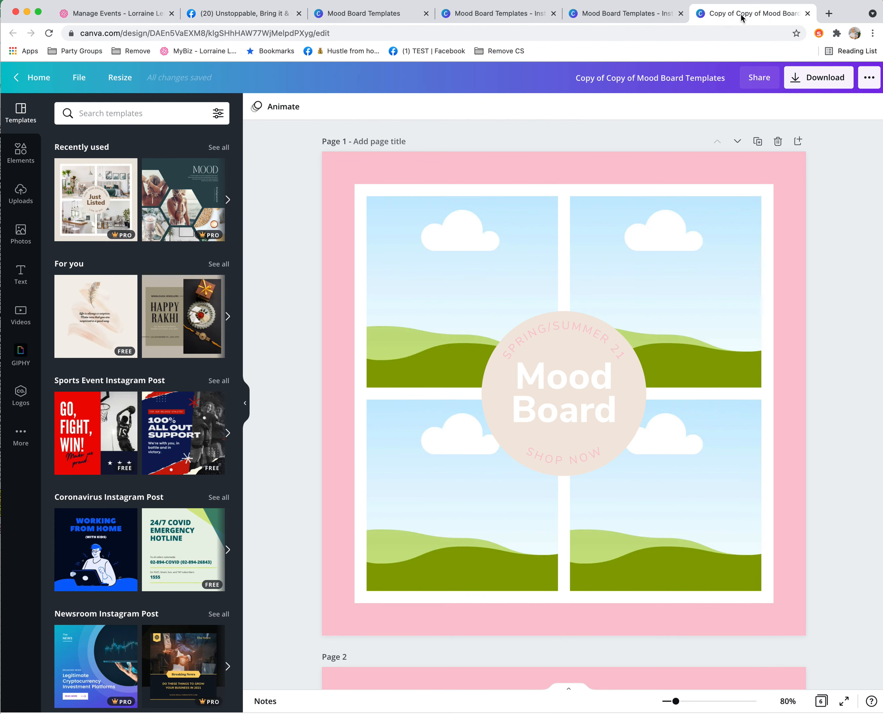
left_click_drag(576, 78, 730, 76)
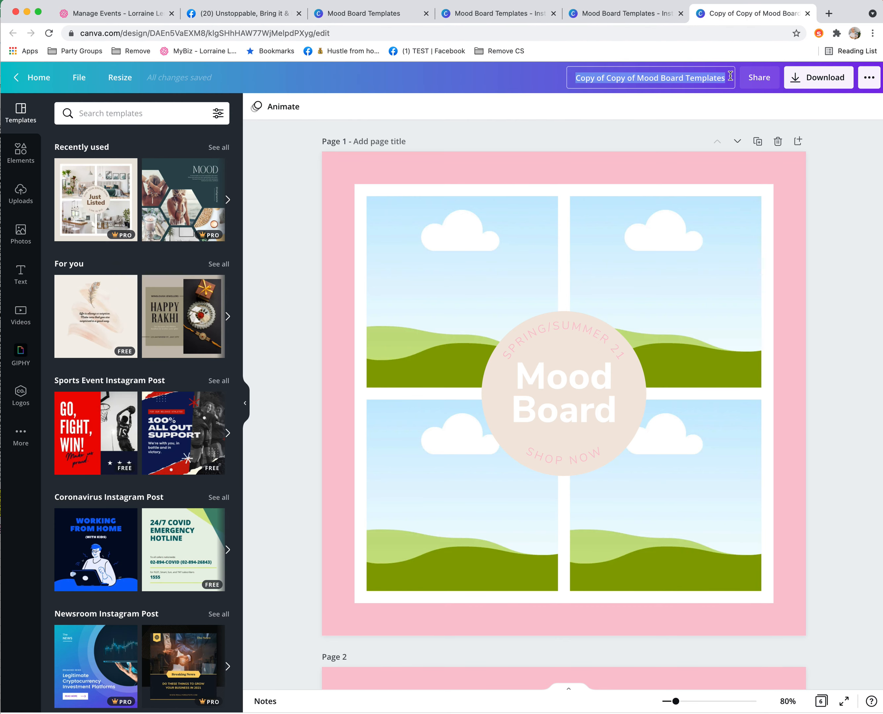
type("My")
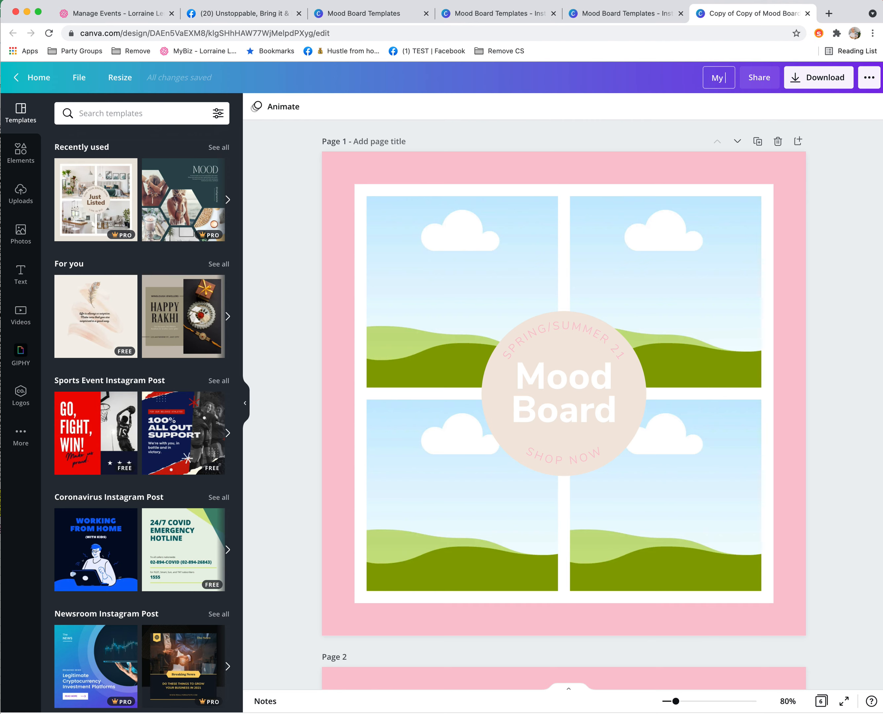
type(" Mood Boards")
left_click(548, 114)
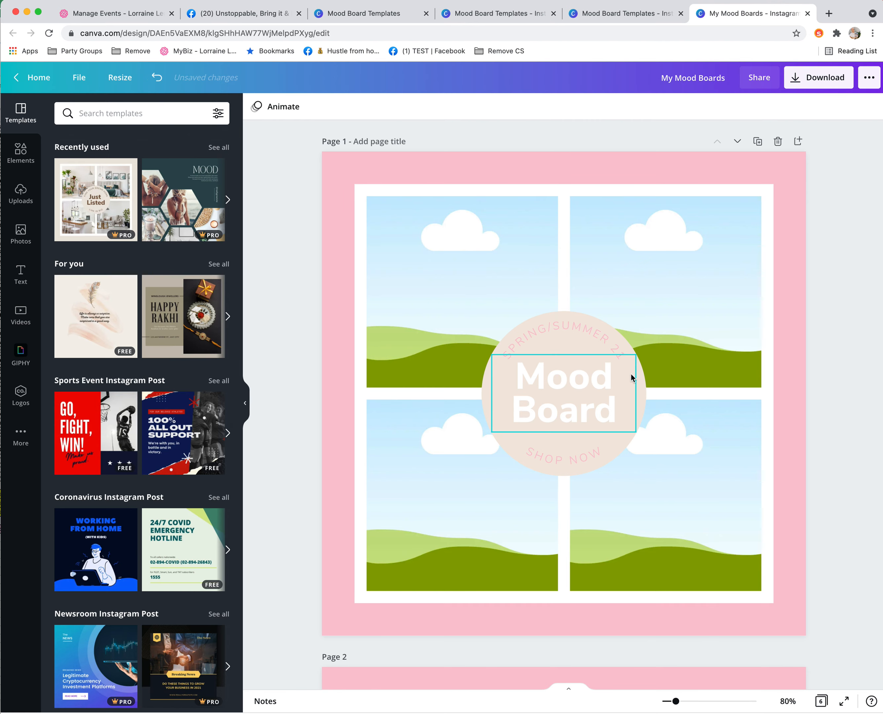
left_click(642, 13)
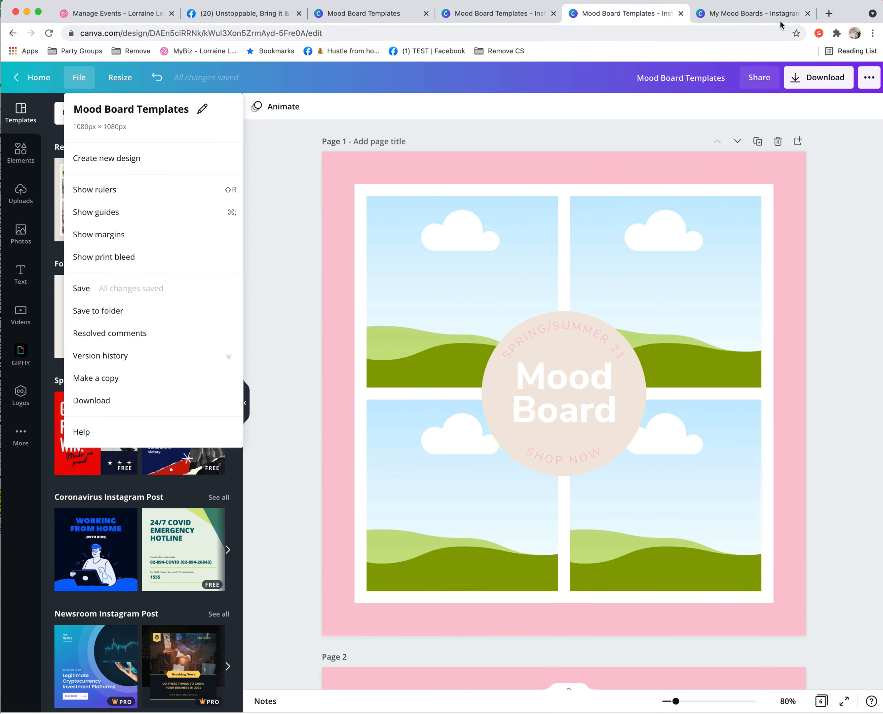
left_click(785, 14)
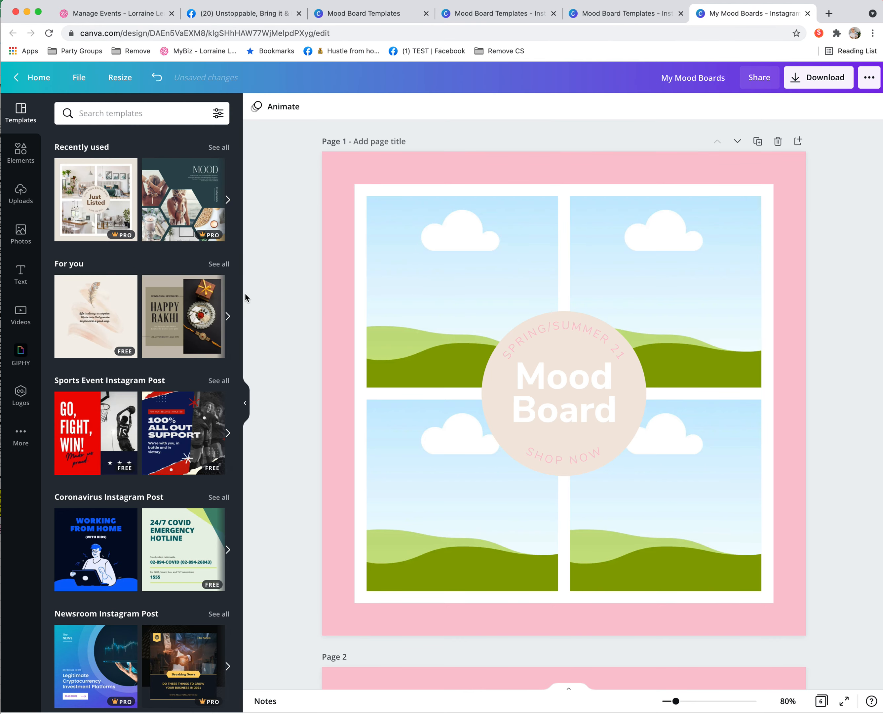
Change the "Mood Board" heading on page 1 to the light pink of the Lorraine Lea palette
left_click(570, 410)
left_click(279, 108)
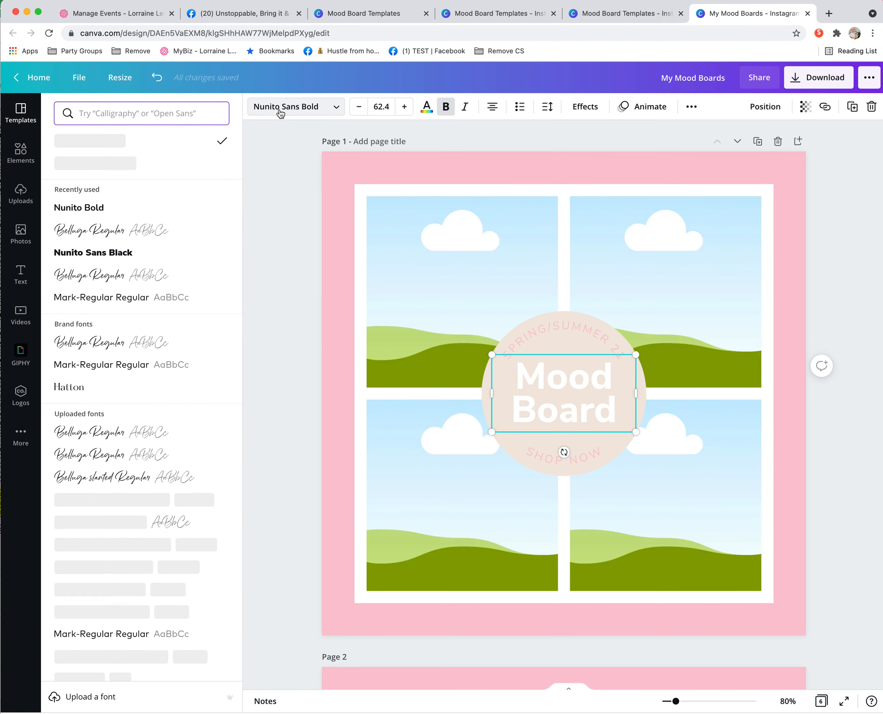
left_click(422, 109)
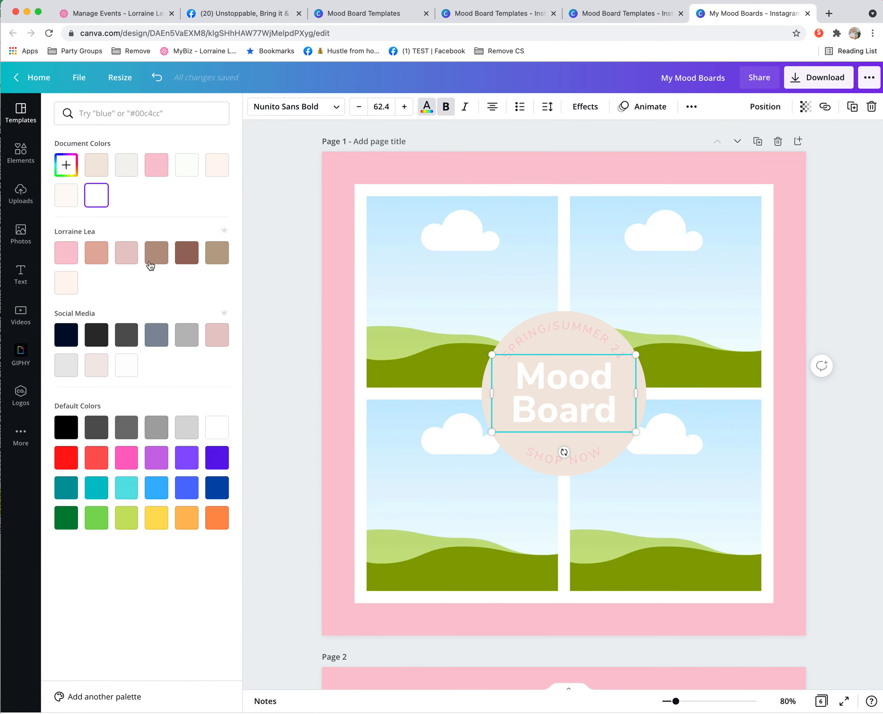
left_click(72, 255)
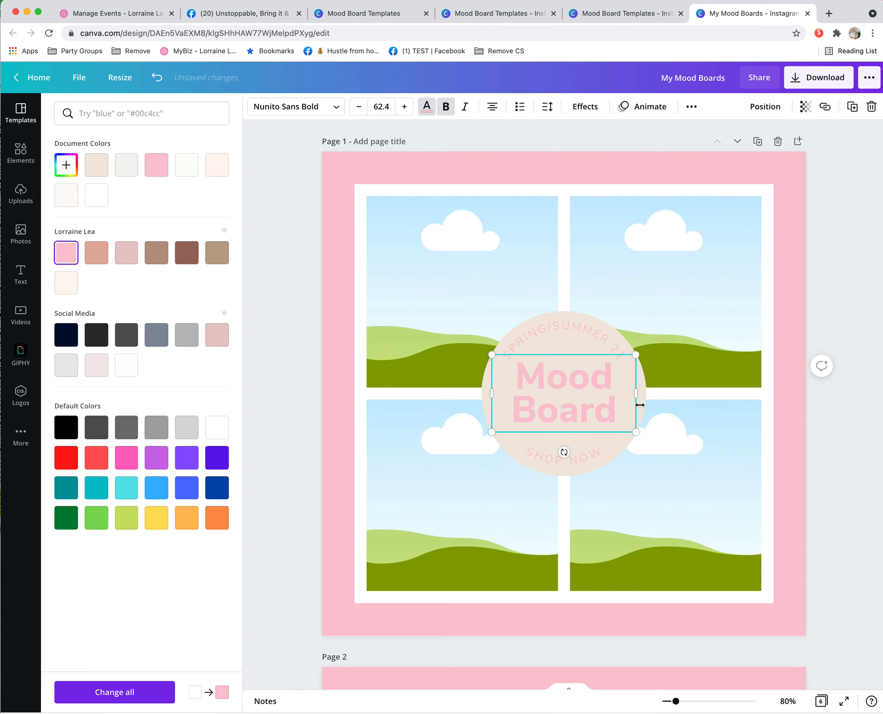
left_click(571, 323)
left_click(564, 457)
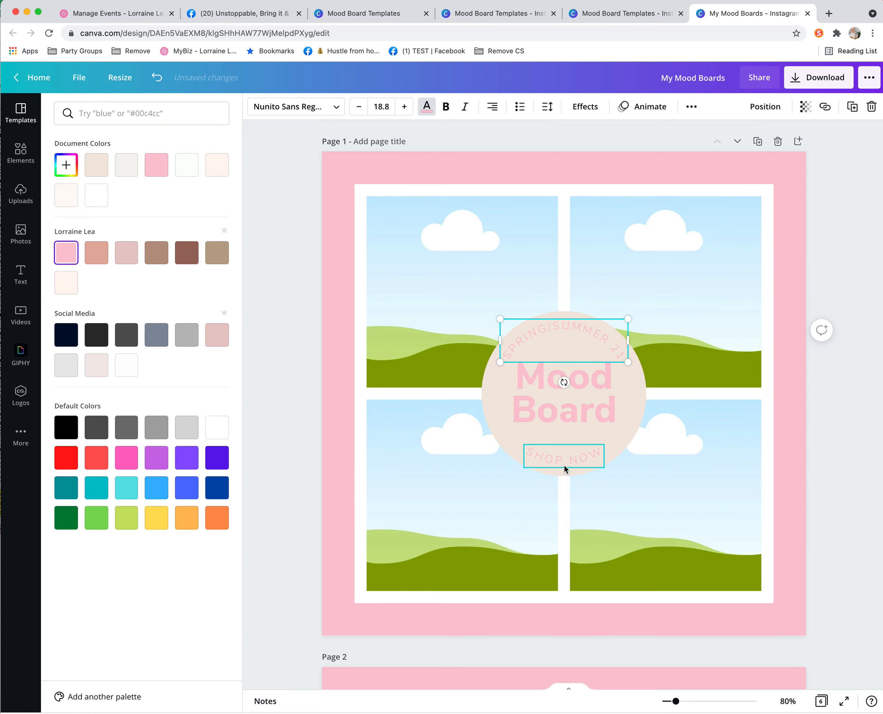
Try white on the circle behind the heading, and settle on the pale peach document color as its fill
left_click(639, 402)
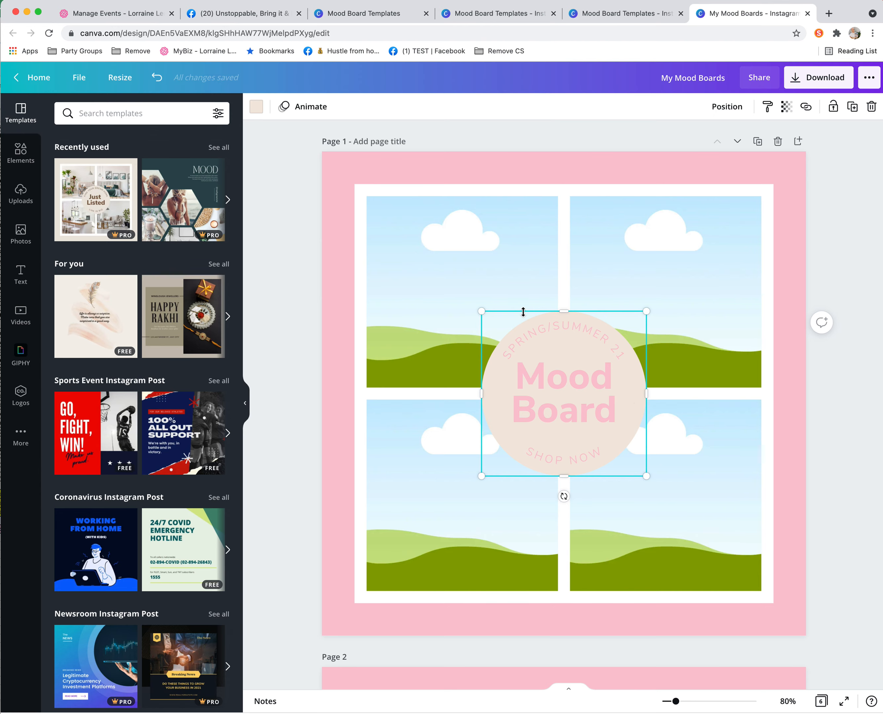
left_click(257, 109)
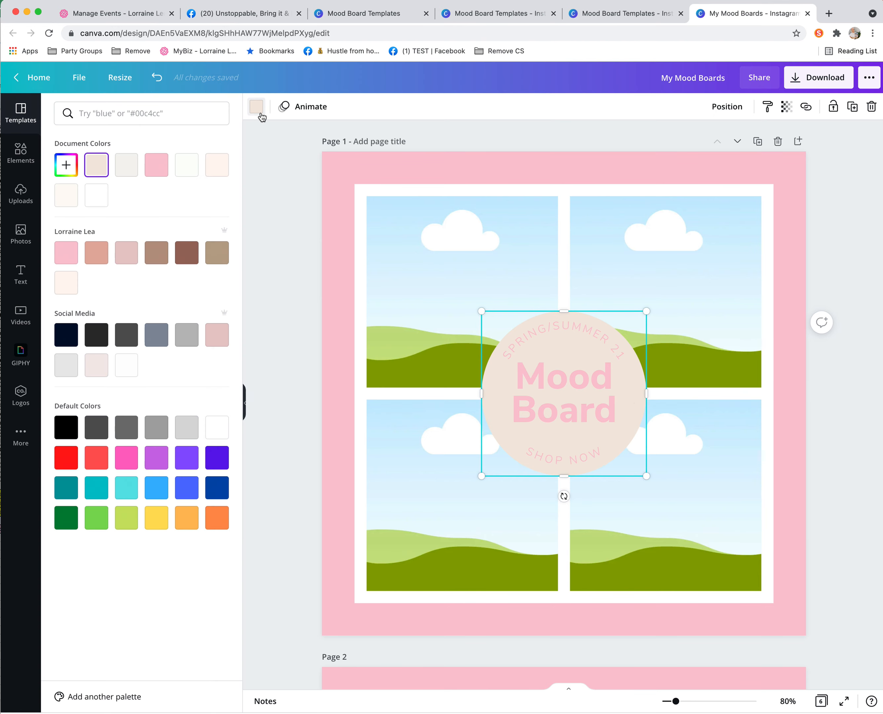
left_click(97, 195)
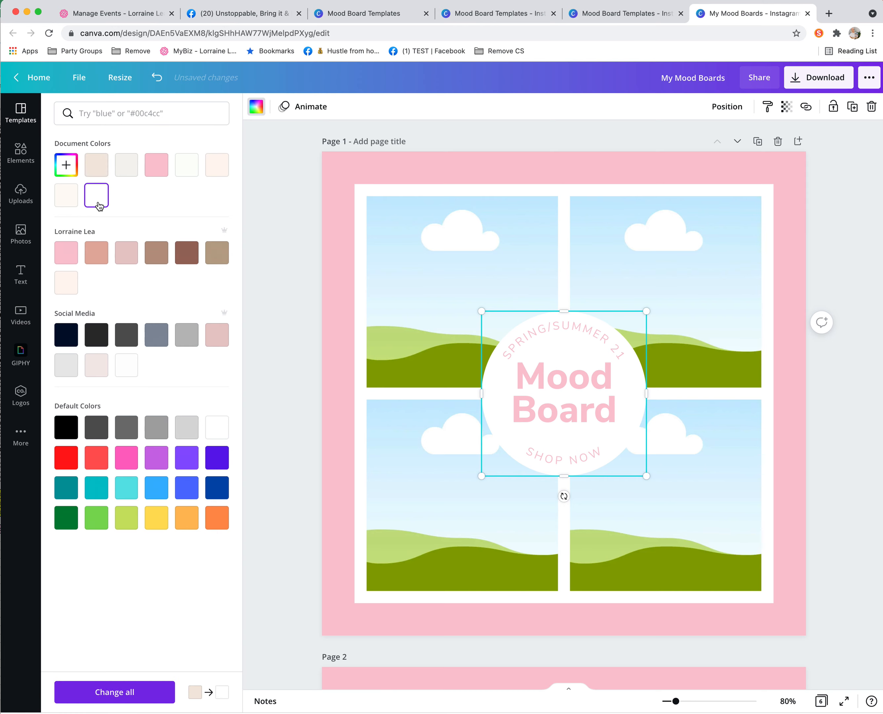
left_click(449, 165)
left_click(252, 107)
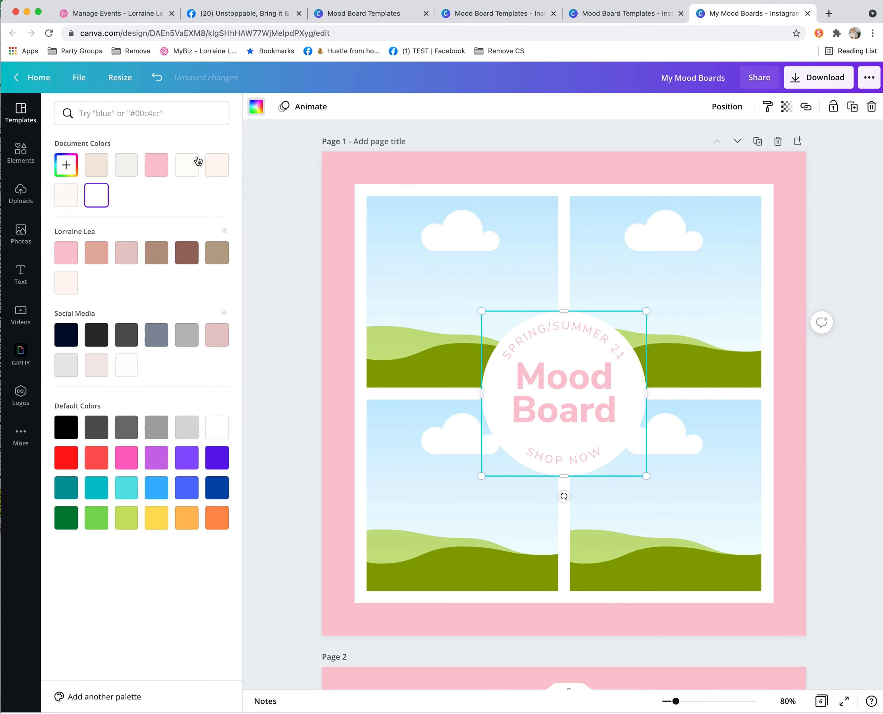
left_click(225, 169)
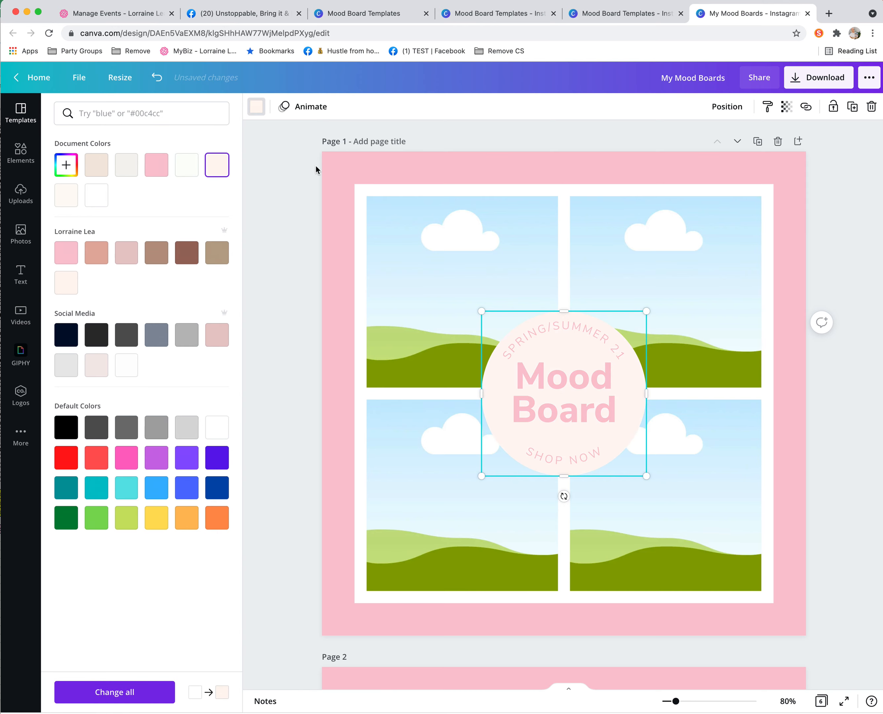
Try the salmon color of the Lorraine Lea palette on page 1's background and restore its light pink
left_click(339, 173)
left_click(399, 166)
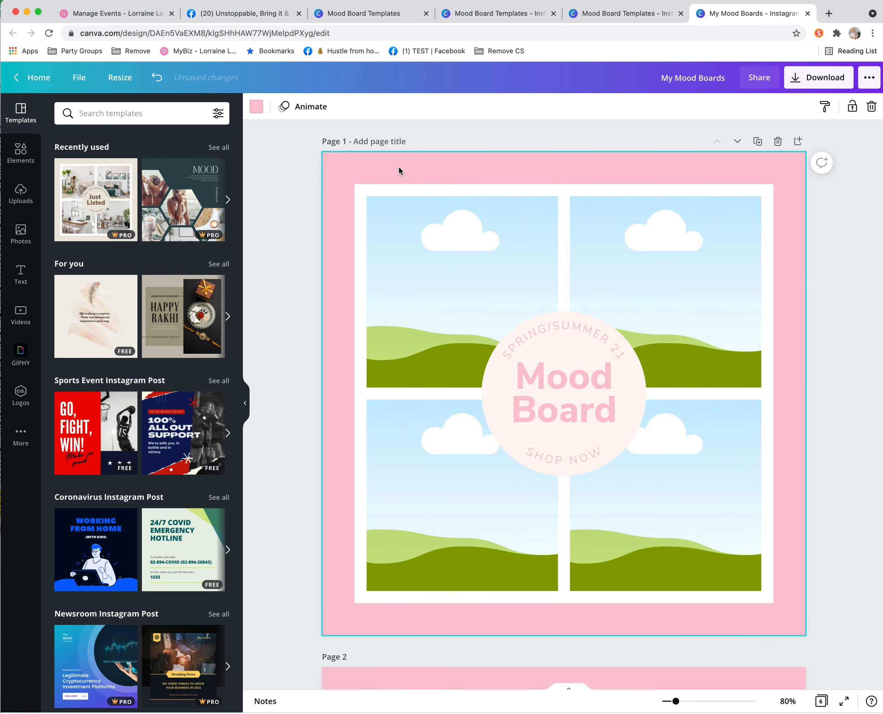
left_click(256, 108)
left_click(96, 253)
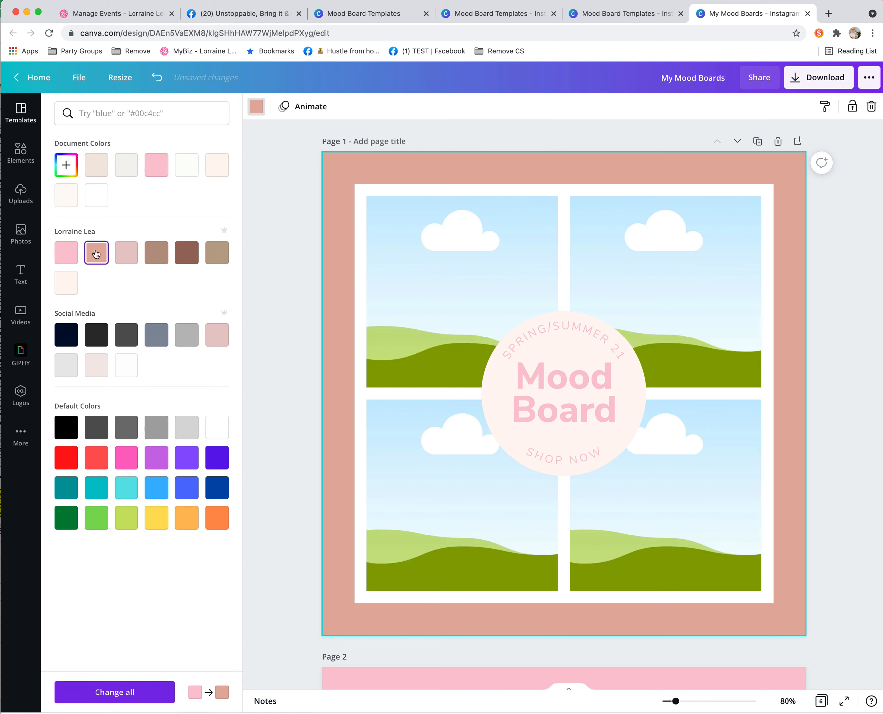
left_click(66, 253)
Review the sources available for uploading media and return to the uploaded images
left_click(437, 254)
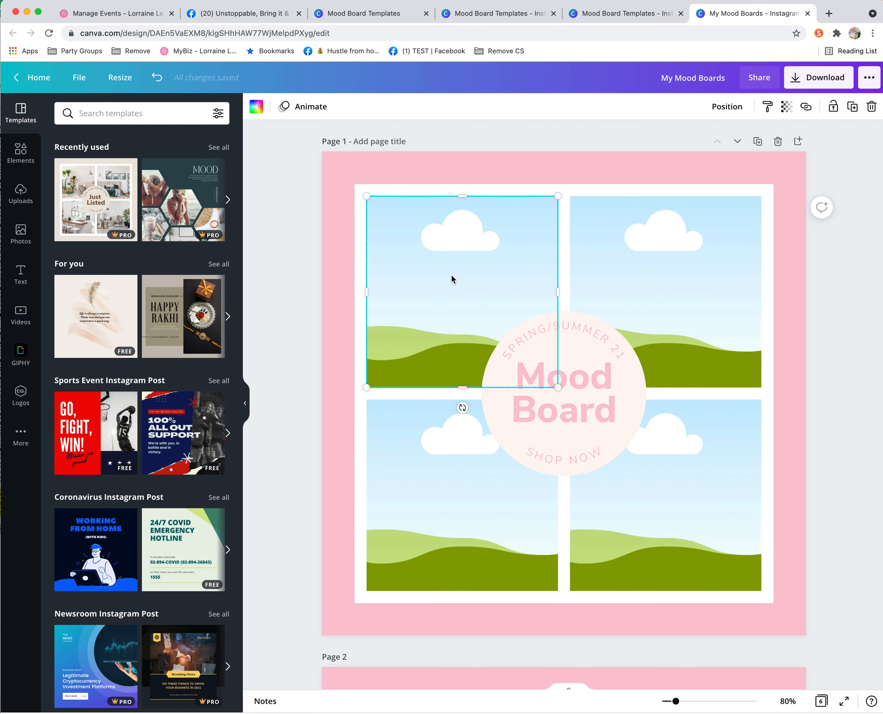
left_click(20, 194)
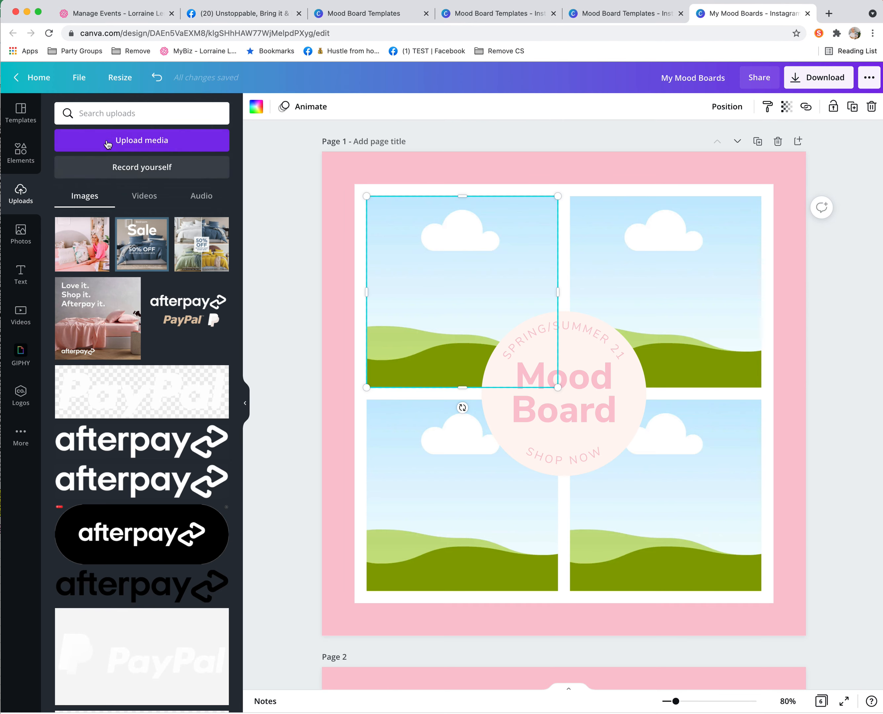
left_click(128, 142)
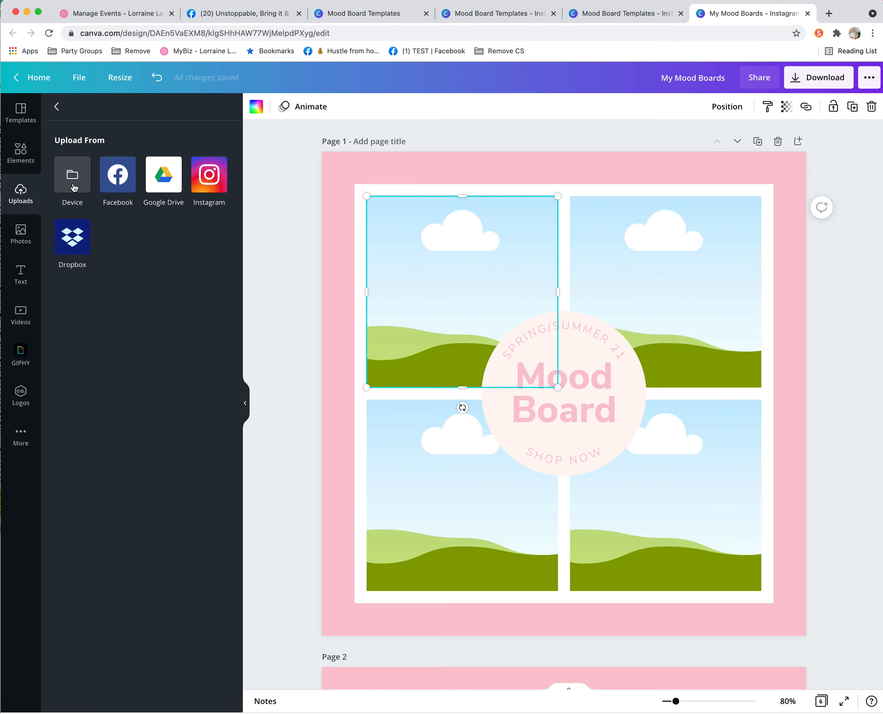
left_click(57, 107)
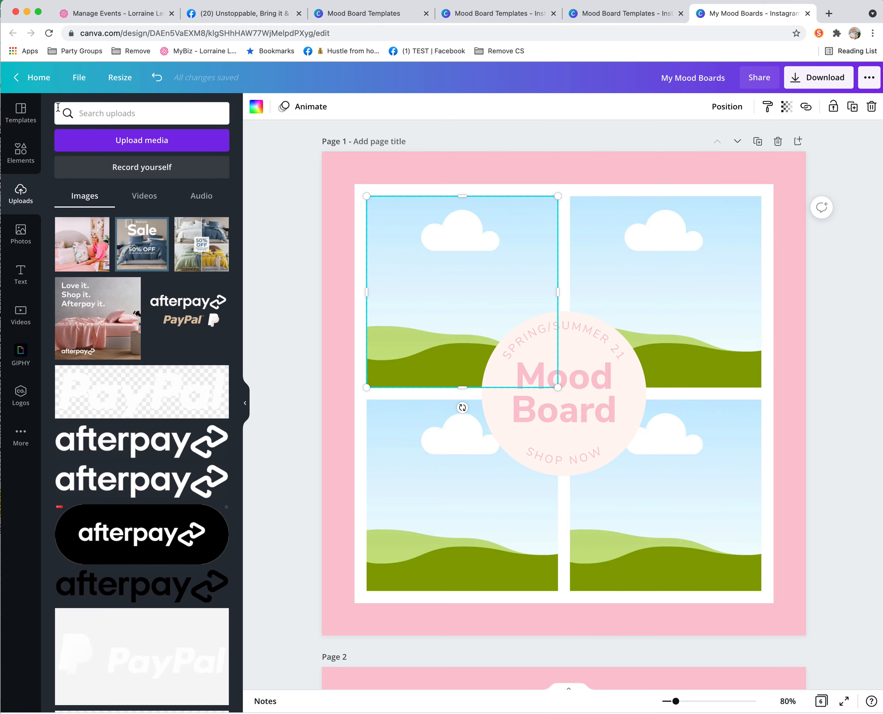
Search the uploaded images for "taya"
left_click(95, 115)
type("taya")
key("Return")
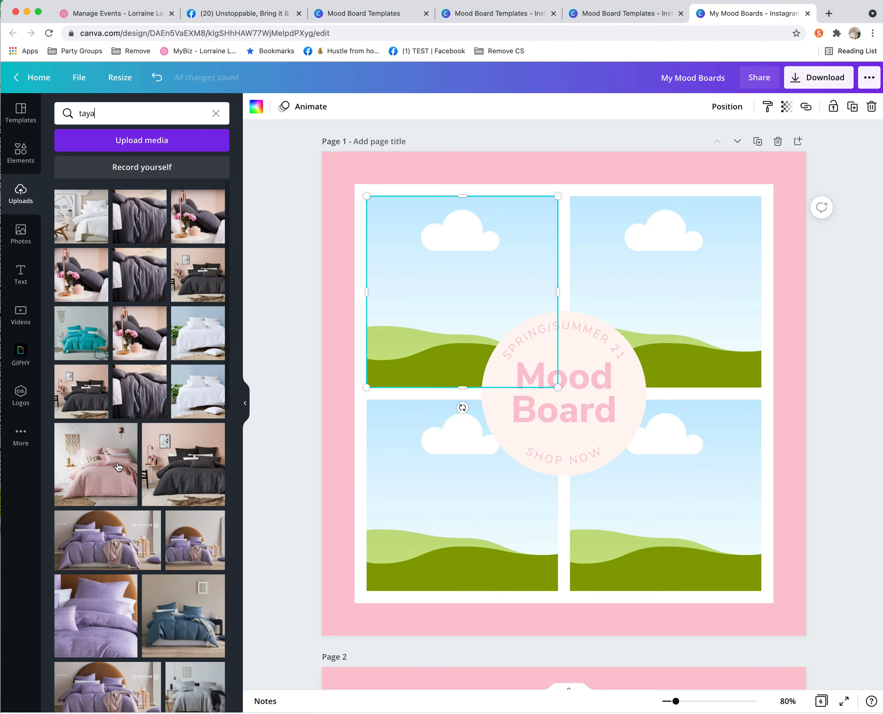
Place the white bedding photo with the line-art face print in the upper-left frame of page 1
scroll(121, 470, "down", 5)
scroll(120, 470, "down", 5)
scroll(120, 466, "up", 15)
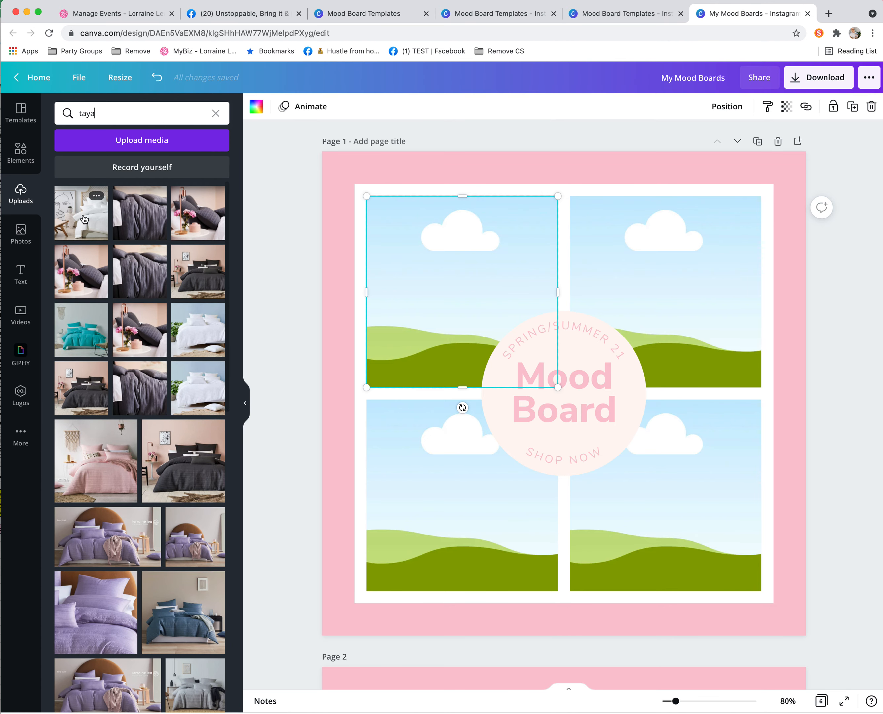
scroll(84, 218, "down", 1)
left_click(83, 217)
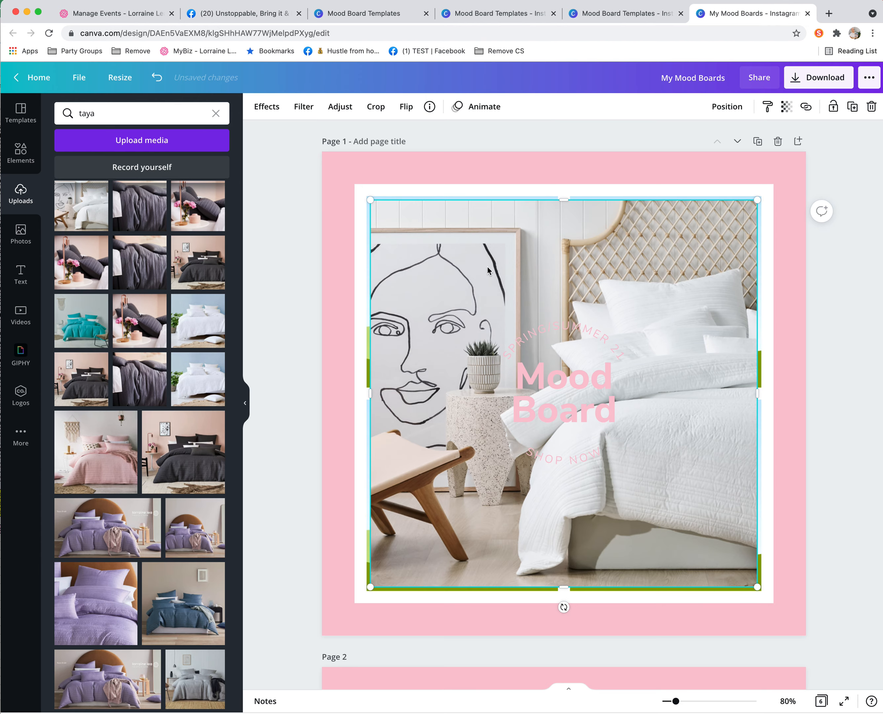
left_click_drag(500, 285, 462, 268)
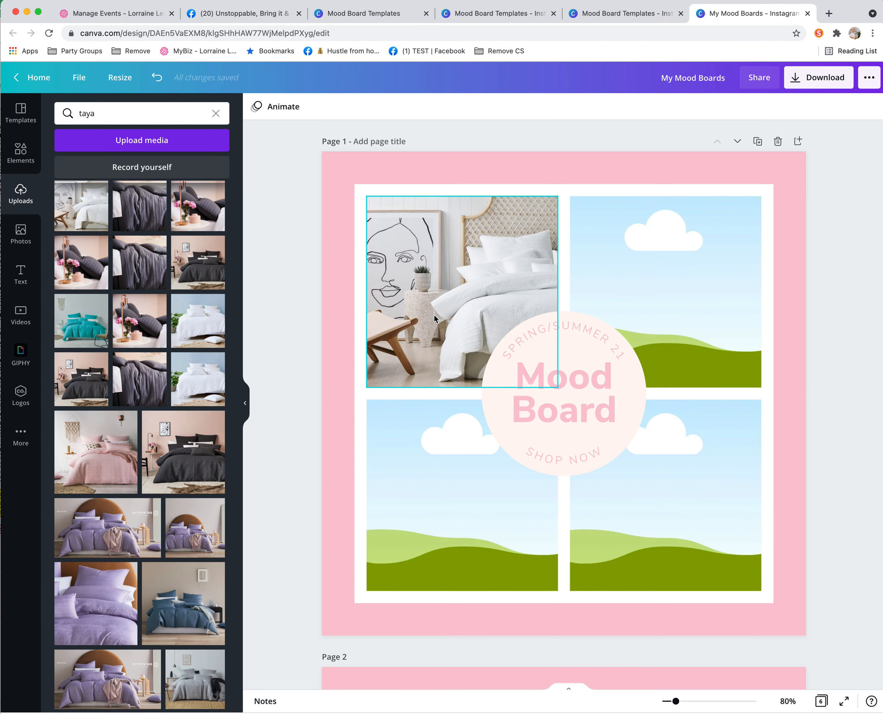
Place the purple bedding close-up in page 1's upper-right frame and the blue bedding close-up in its lower-right frame
scroll(104, 478, "down", 5)
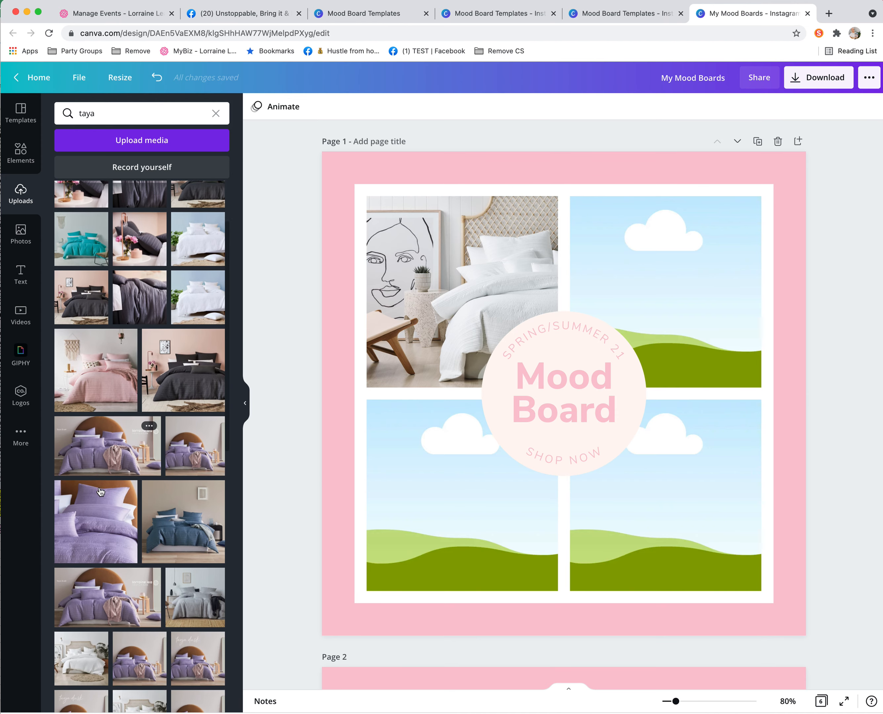
scroll(106, 619, "down", 7)
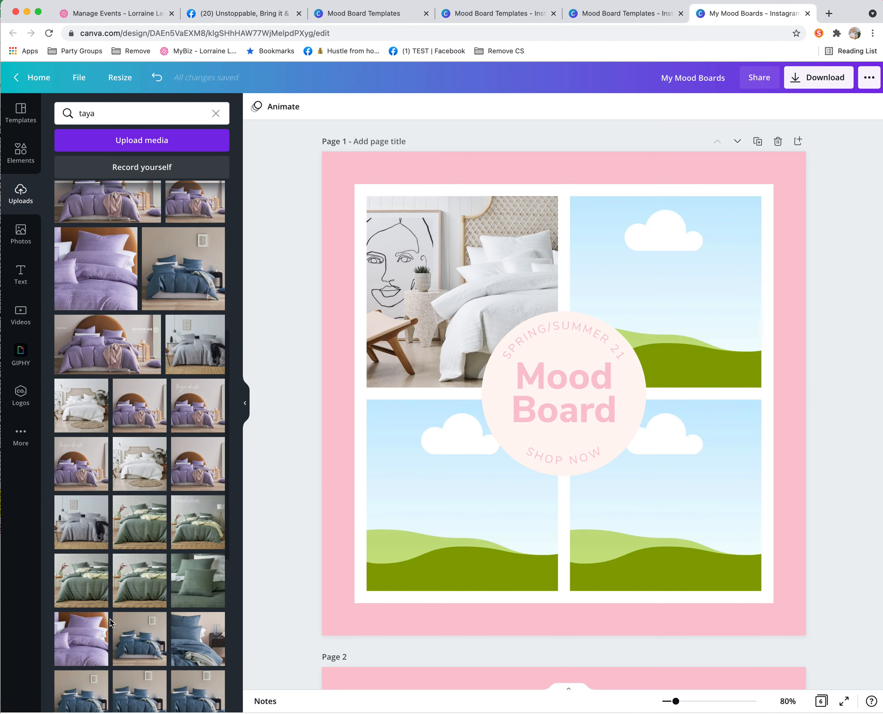
left_click_drag(243, 545, 631, 435)
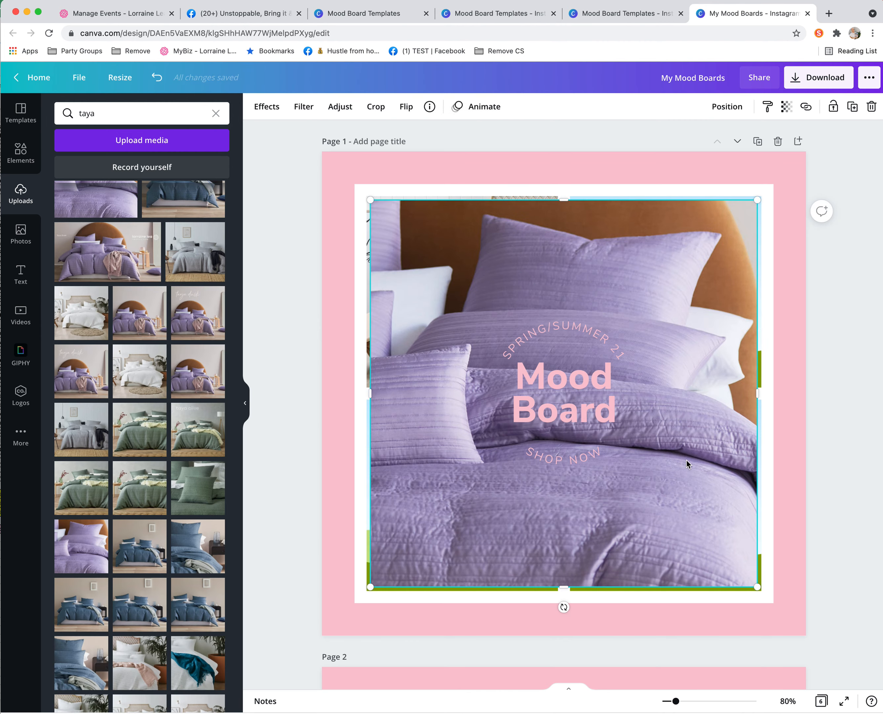
left_click_drag(687, 464, 714, 371)
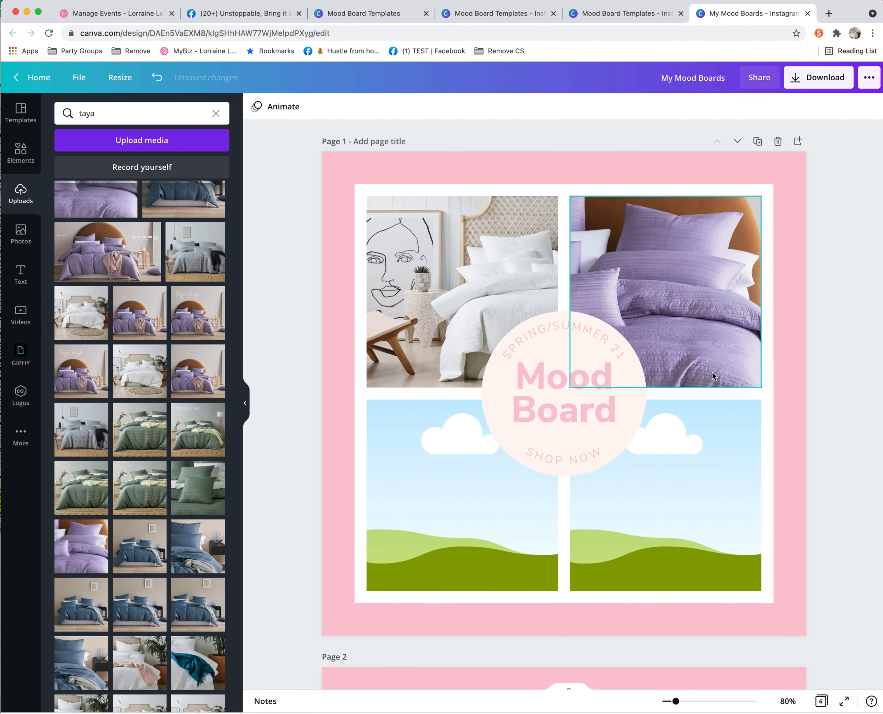
scroll(125, 544, "down", 3)
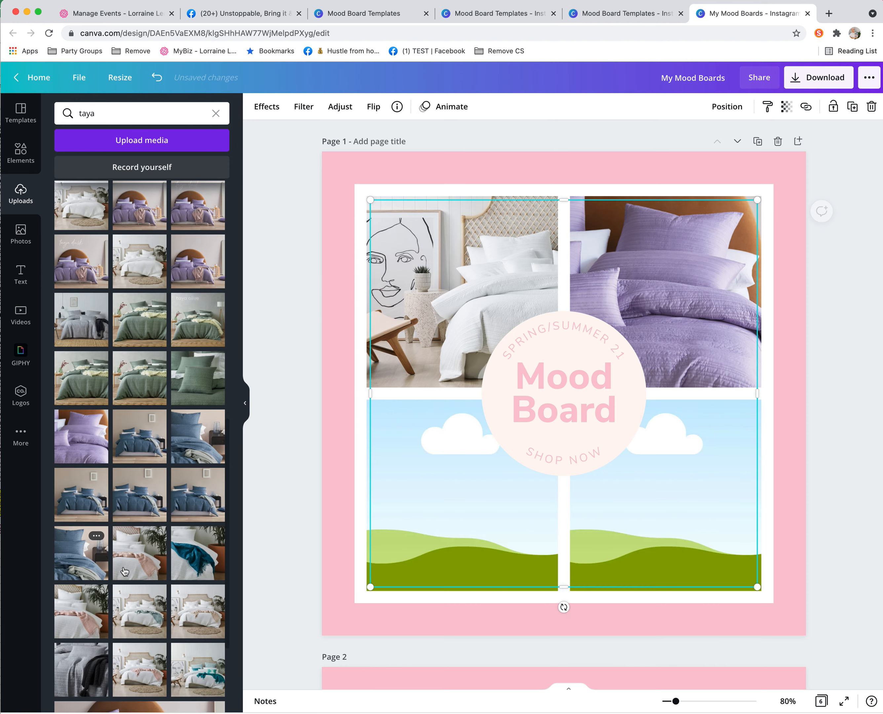
left_click(206, 486)
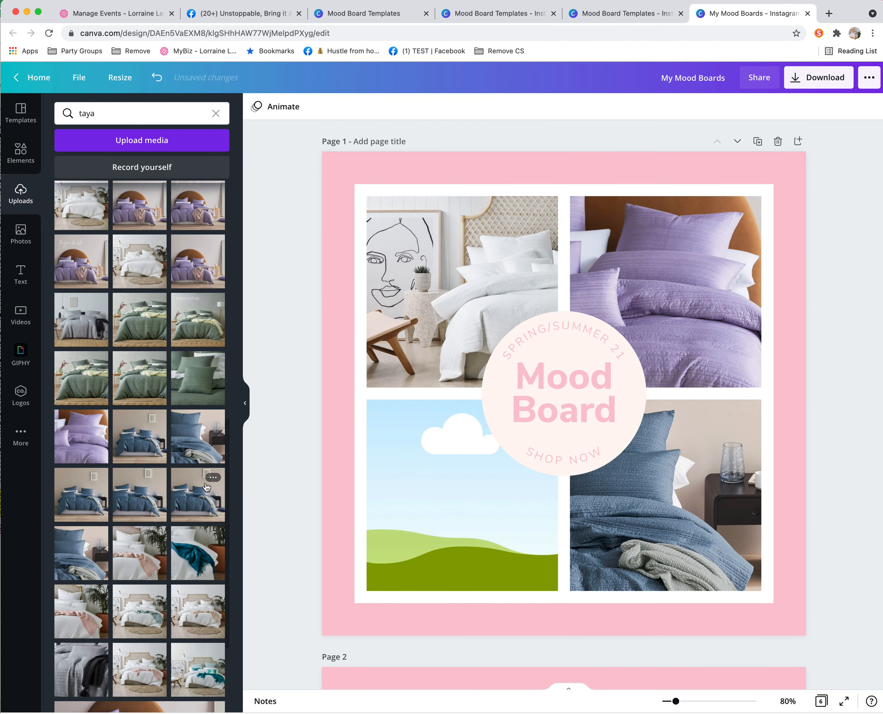
Place the green bedding photo with the fluffy throw in the lower-left frame of page 1
scroll(170, 479, "up", 10)
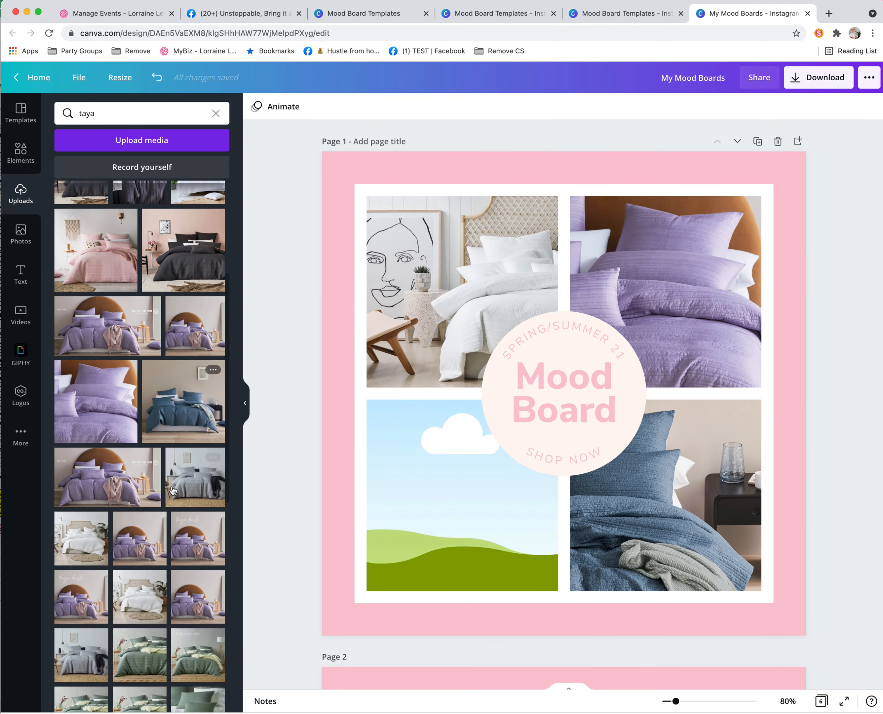
scroll(172, 490, "down", 4)
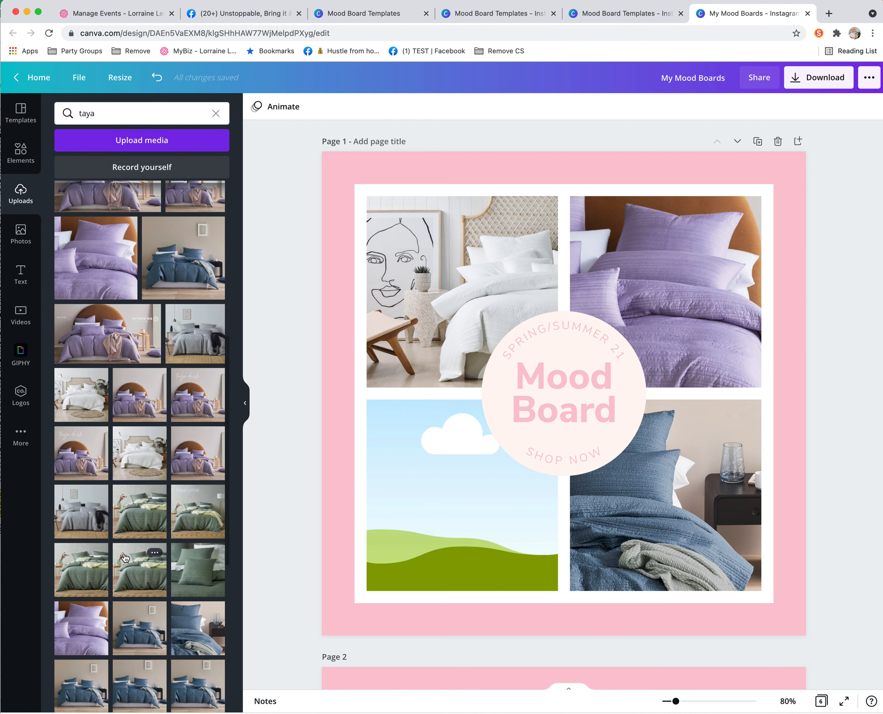
scroll(166, 496, "up", 10)
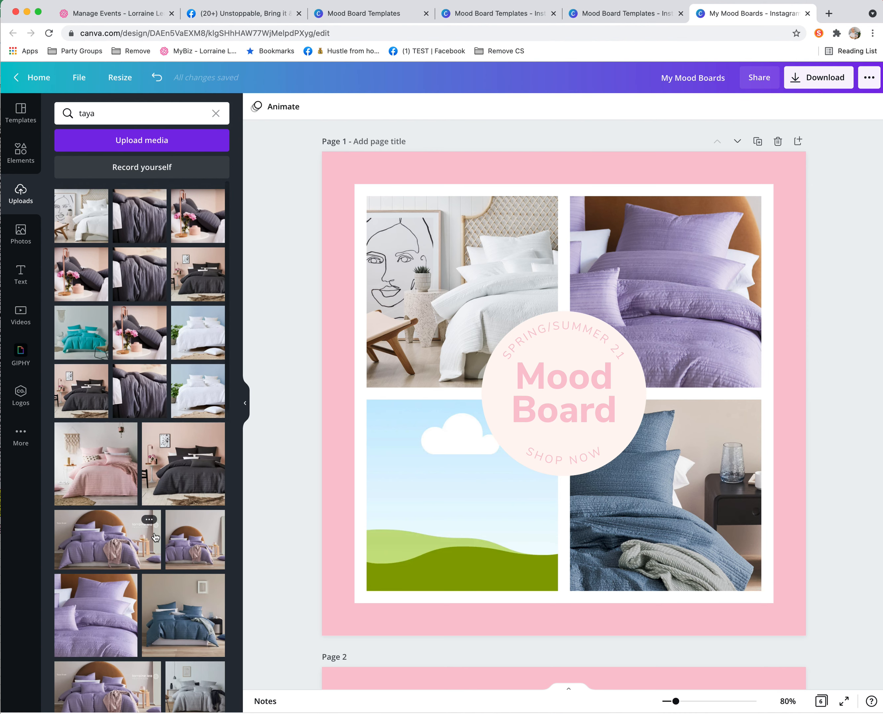
scroll(155, 537, "down", 12)
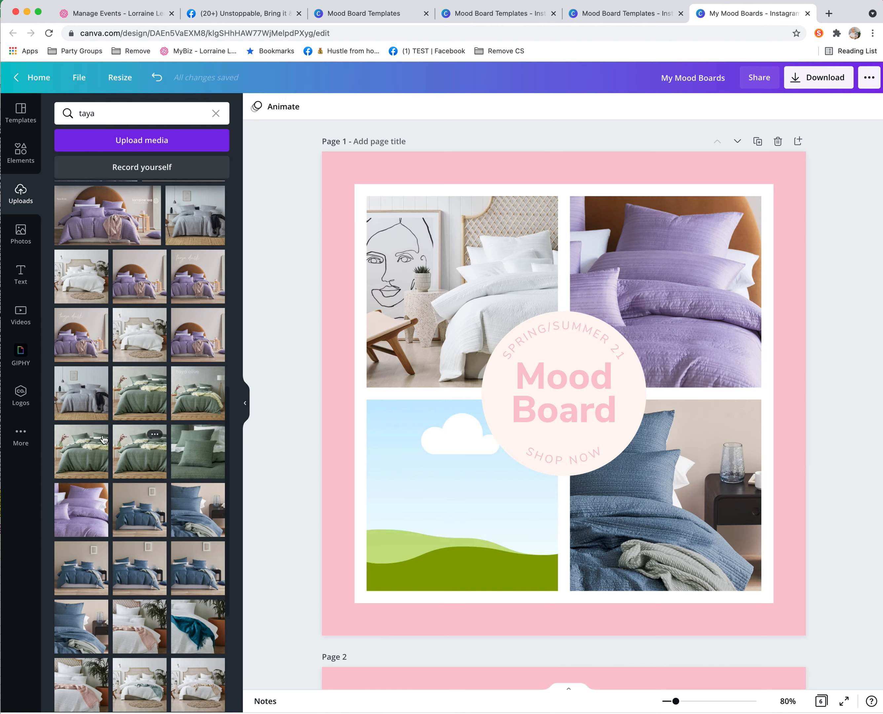
left_click(81, 448)
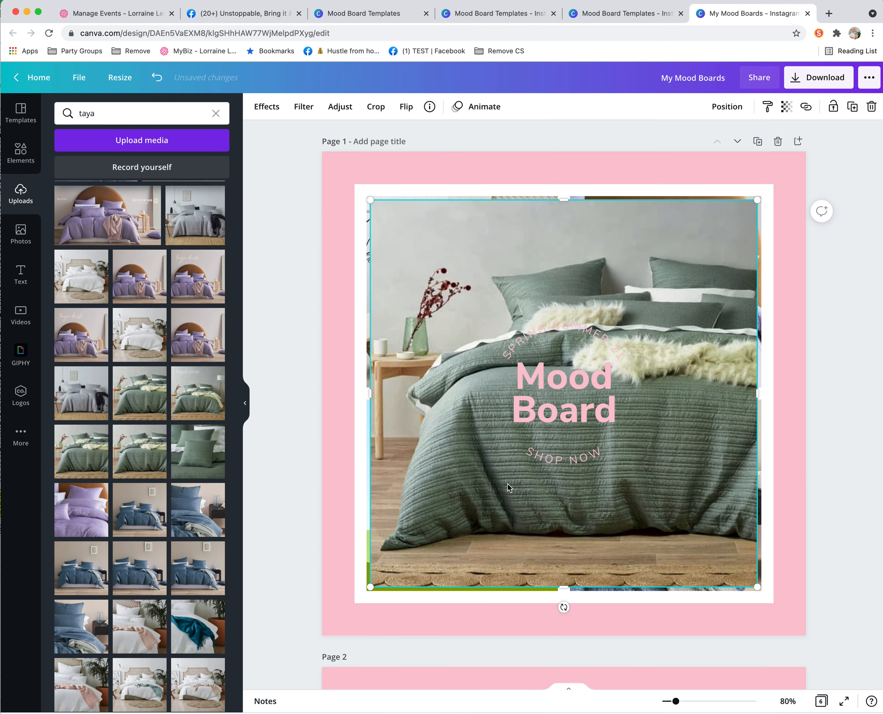
left_click_drag(507, 486, 460, 514)
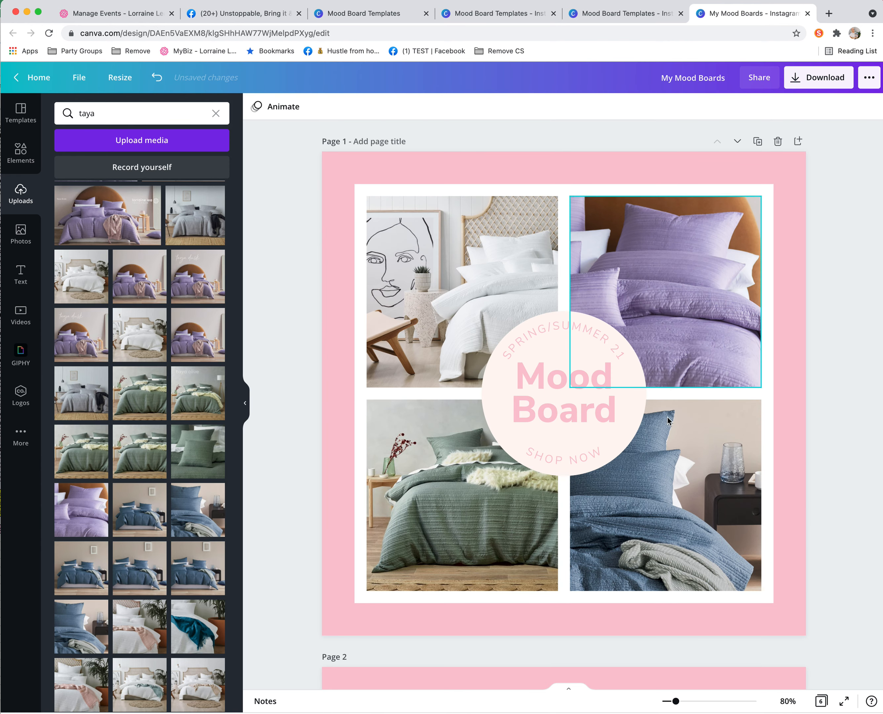
Replace the "Mood Board" title in page 1's central circle with "Taya" and "4 ways" on two lines
left_click(619, 403)
double_click(616, 409)
triple_click(615, 409)
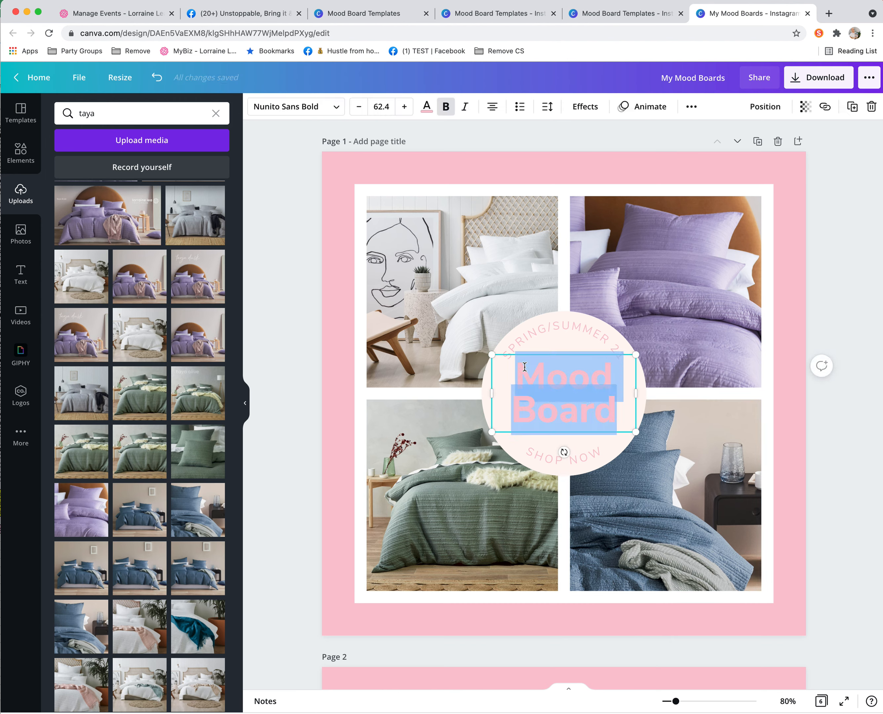
type("Taya")
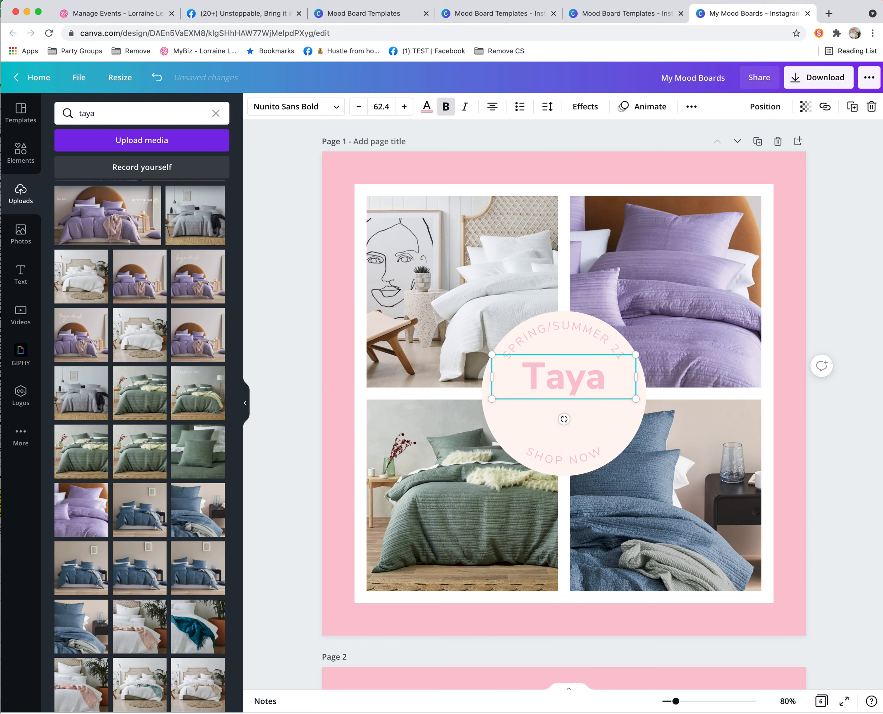
key("Return")
type("4 ways")
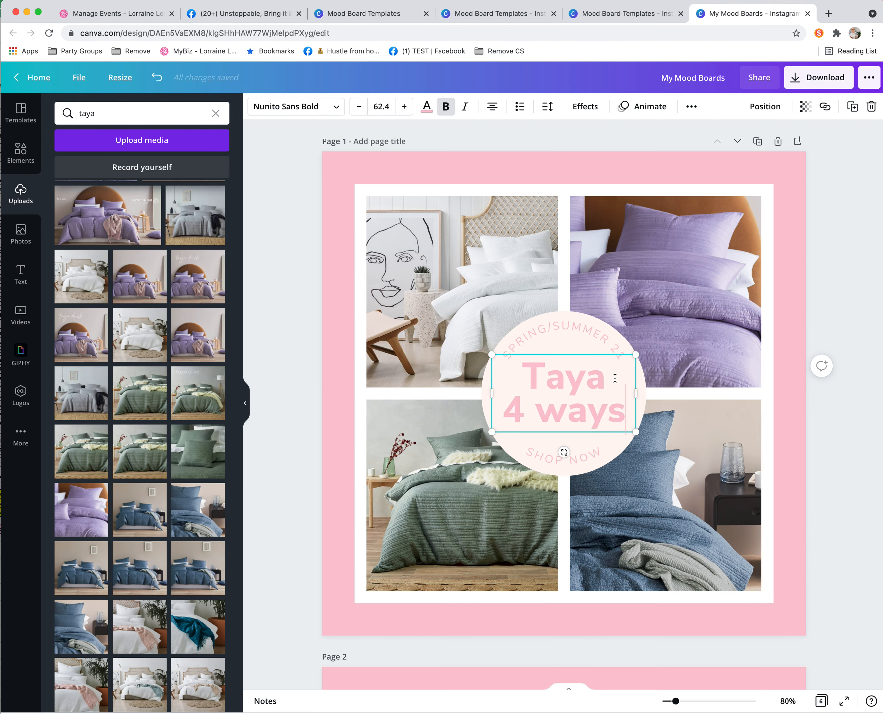
left_click(788, 565)
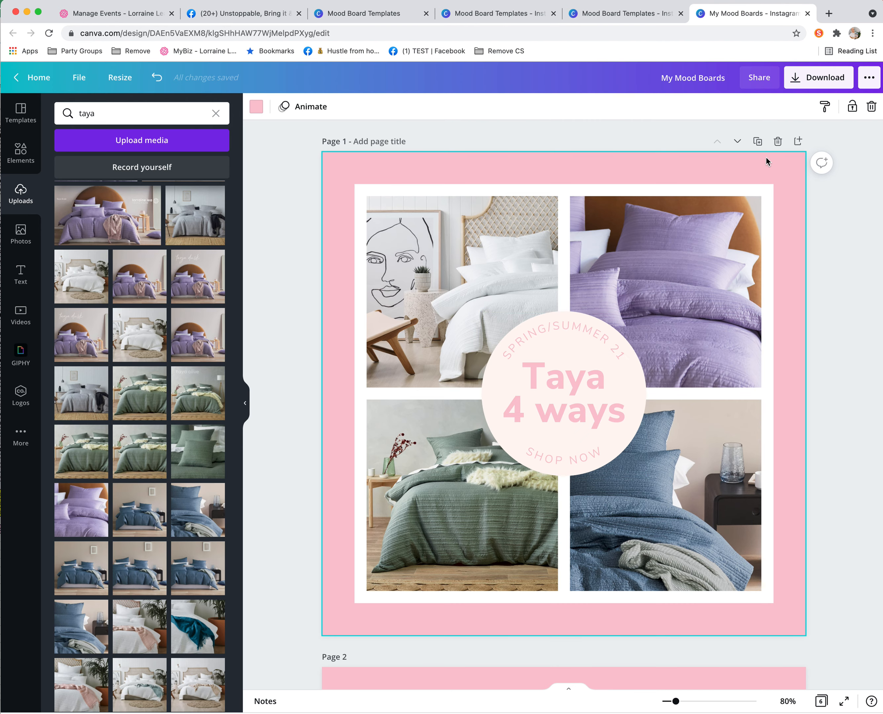
Duplicate page 1 and remove the photos from all four frames of the copy
left_click(758, 142)
scroll(725, 231, "up", 10)
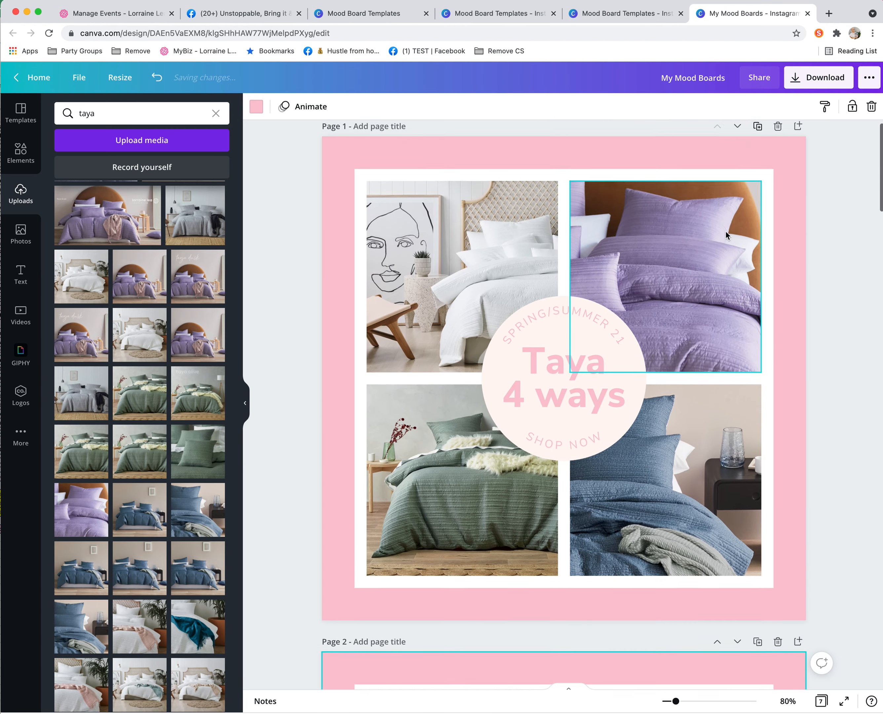
scroll(725, 231, "down", 10)
left_click(683, 261)
key("Delete")
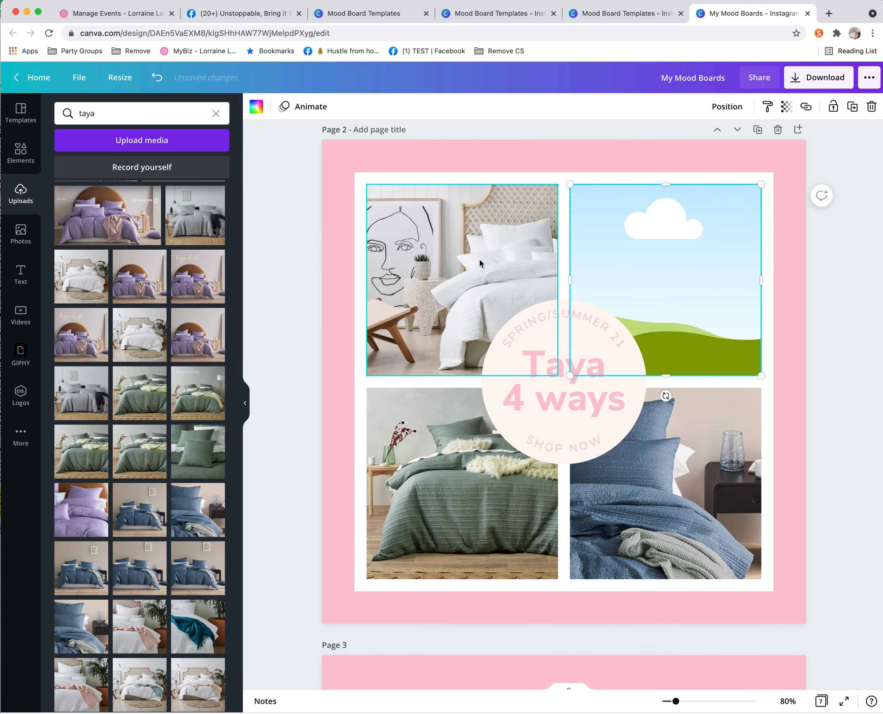
left_click(479, 263)
key("Delete")
left_click(536, 493)
key("Delete")
left_click(664, 501)
key("Delete")
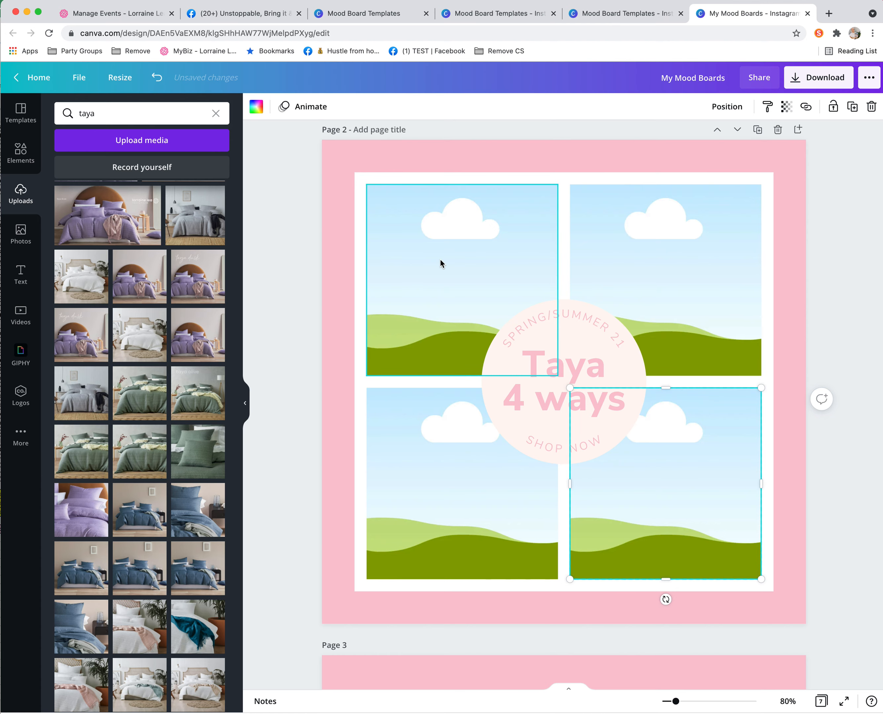
Place the purple bedding photo with the arched headboard in the central hexagon frame of page 3
scroll(663, 483, "down", 5)
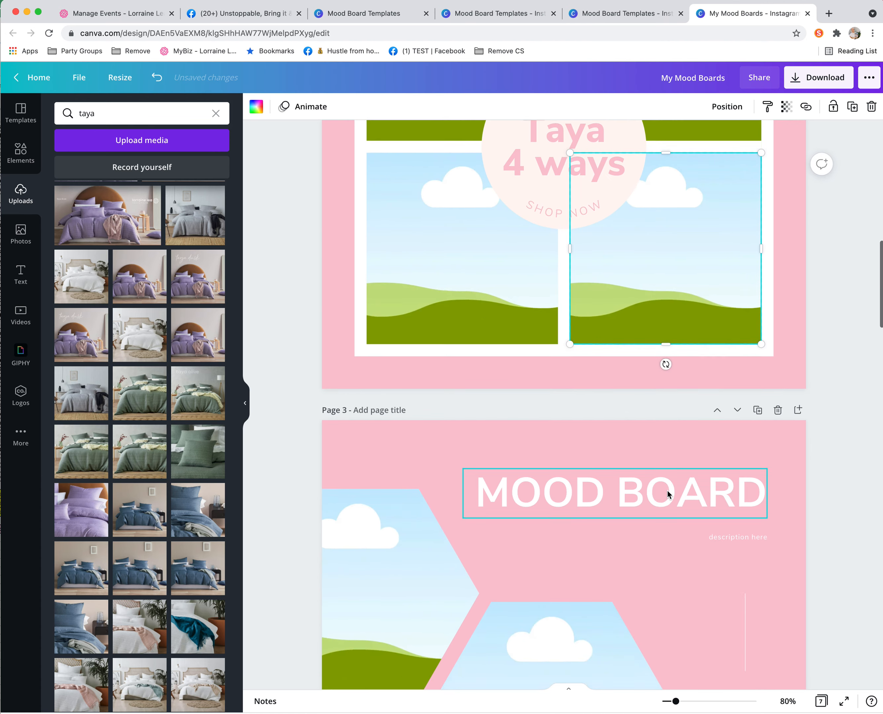
scroll(667, 490, "down", 5)
scroll(667, 489, "down", 3)
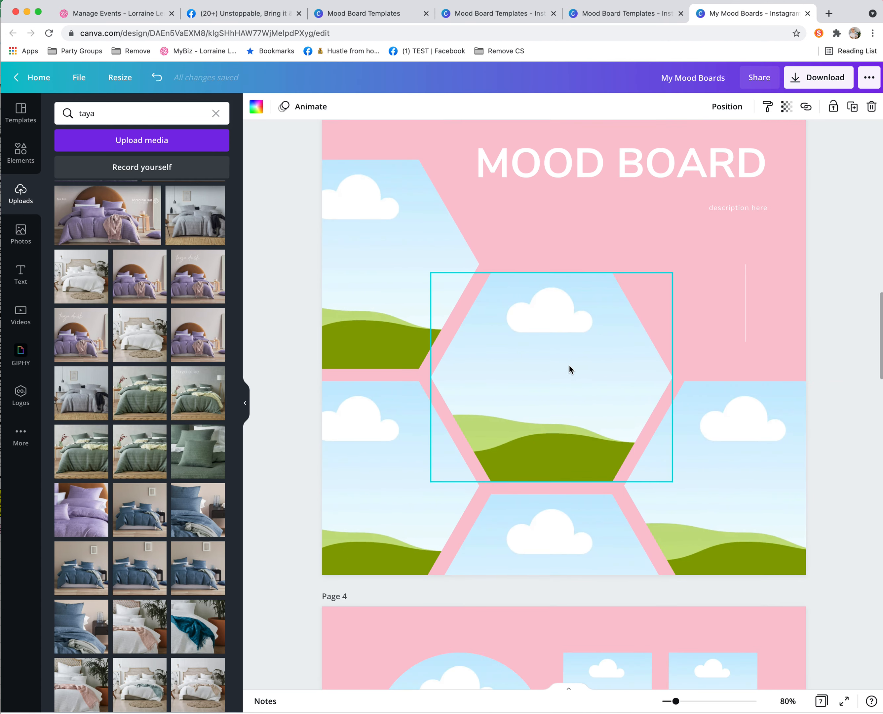
left_click(209, 337)
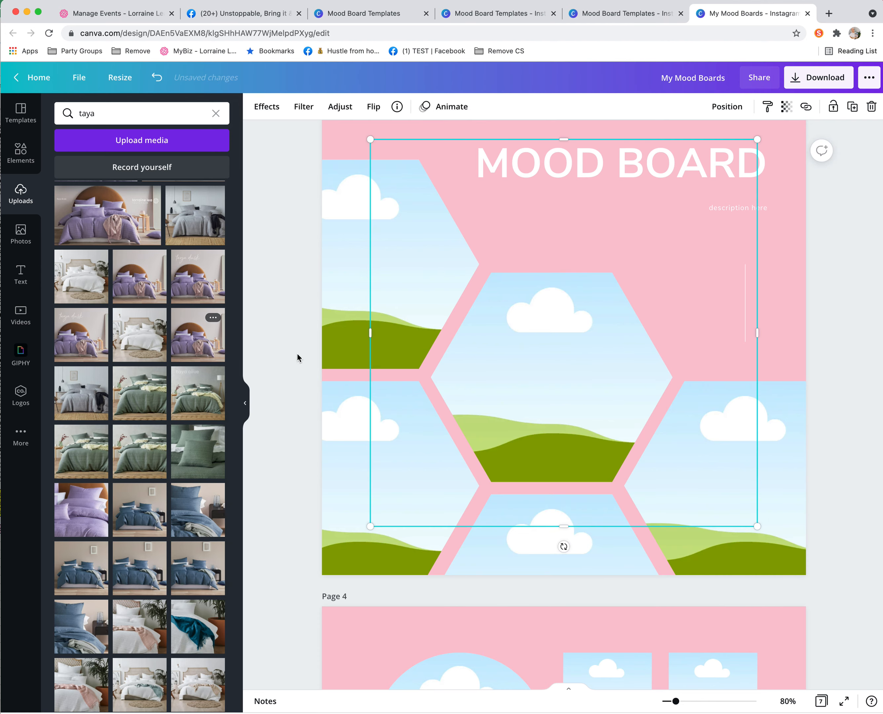
left_click_drag(566, 404, 568, 421)
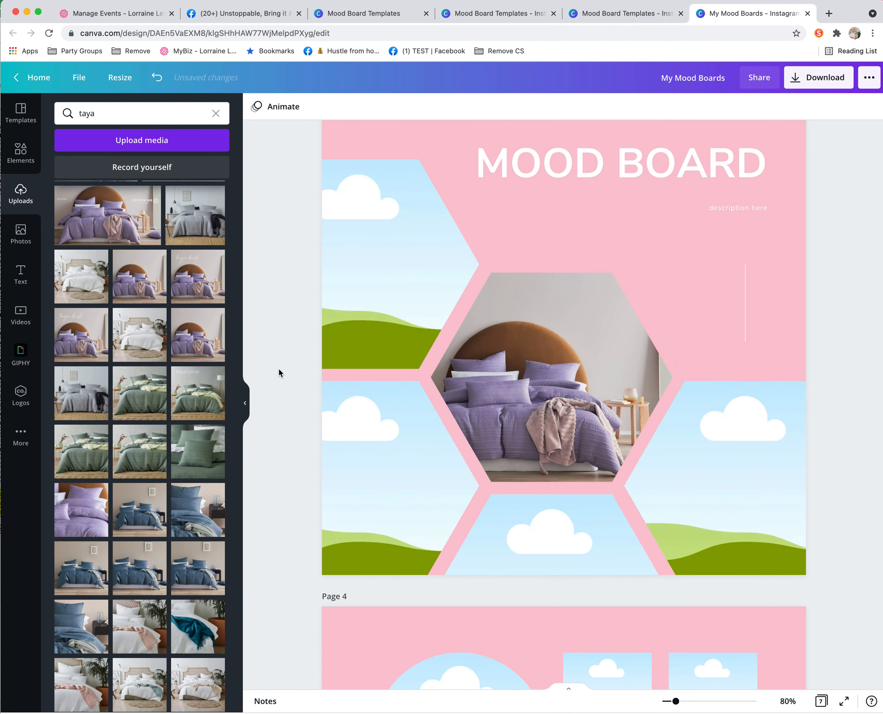
Fill page 3's upper-left hexagon with the white bedding photo and the hexagon below it with the green bedding photo
left_click(144, 325)
left_click_drag(511, 358, 380, 292)
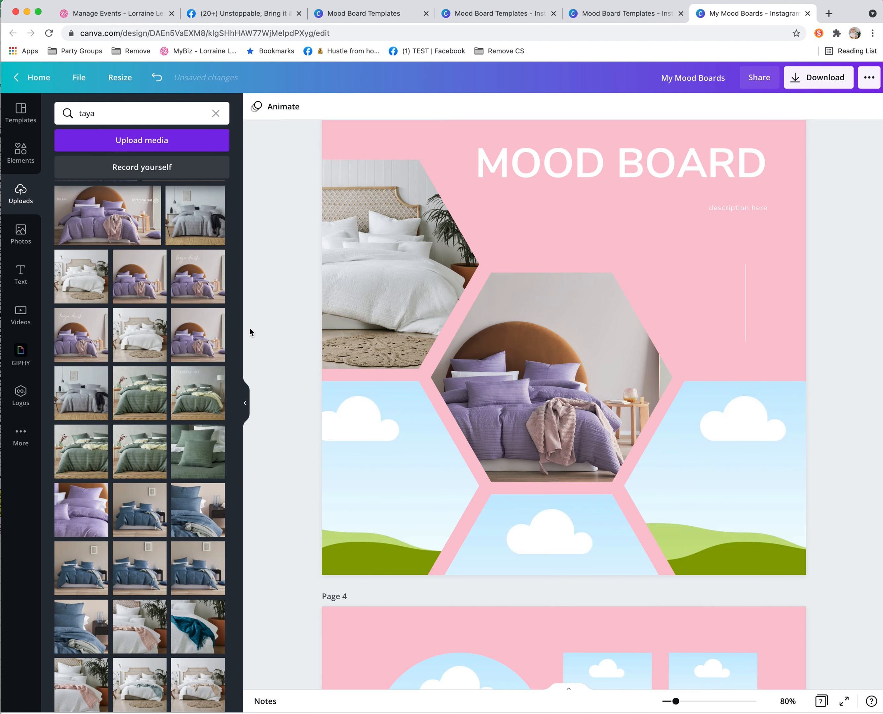
left_click(134, 471)
left_click_drag(446, 477, 306, 525)
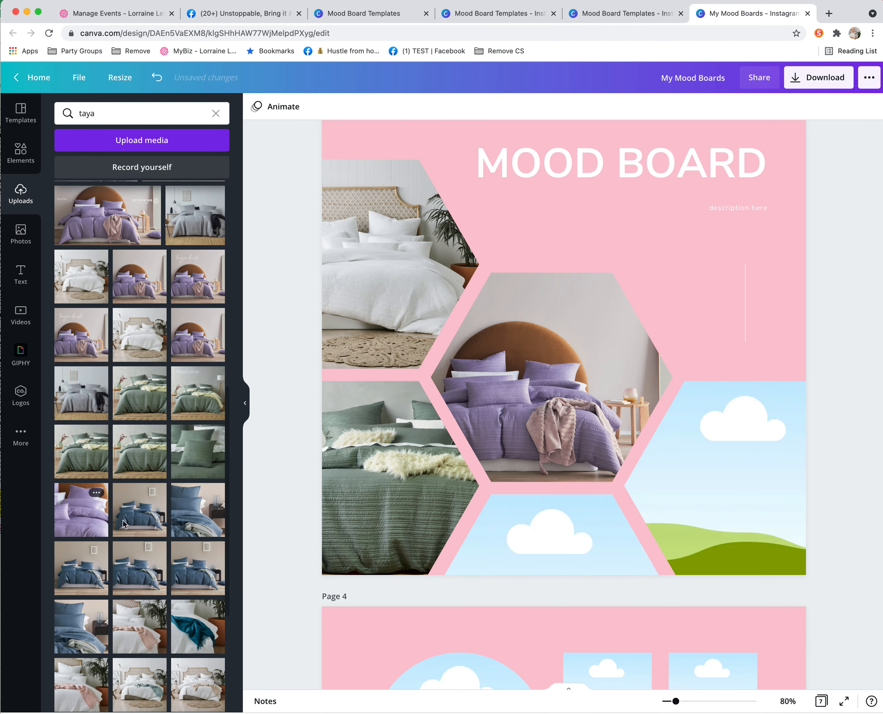
Place the blue bedding photo with the framed wall picture in the arch-shaped frame of page 4
scroll(611, 474, "down", 10)
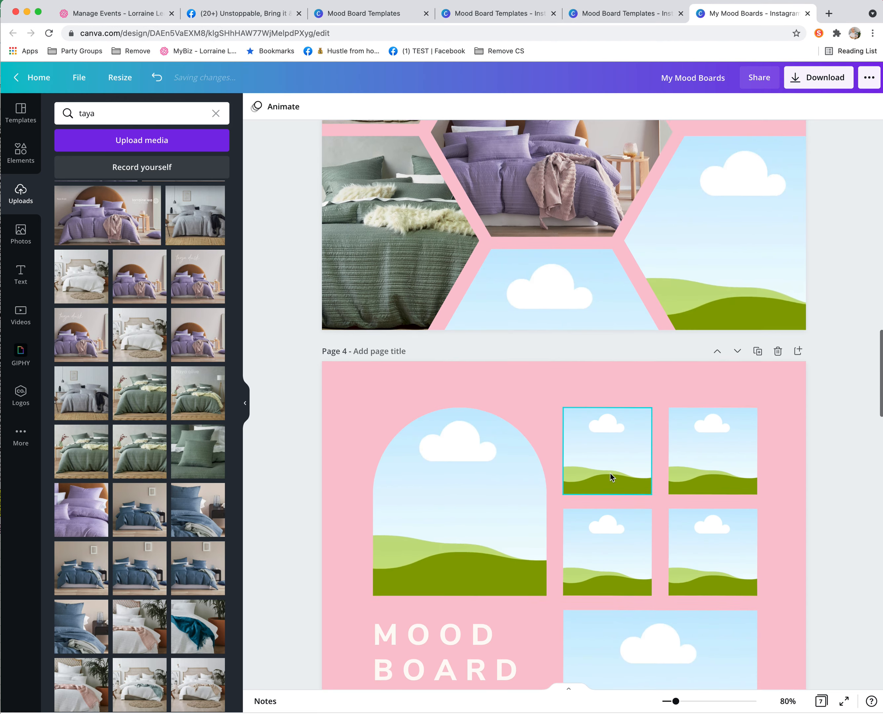
left_click(359, 435)
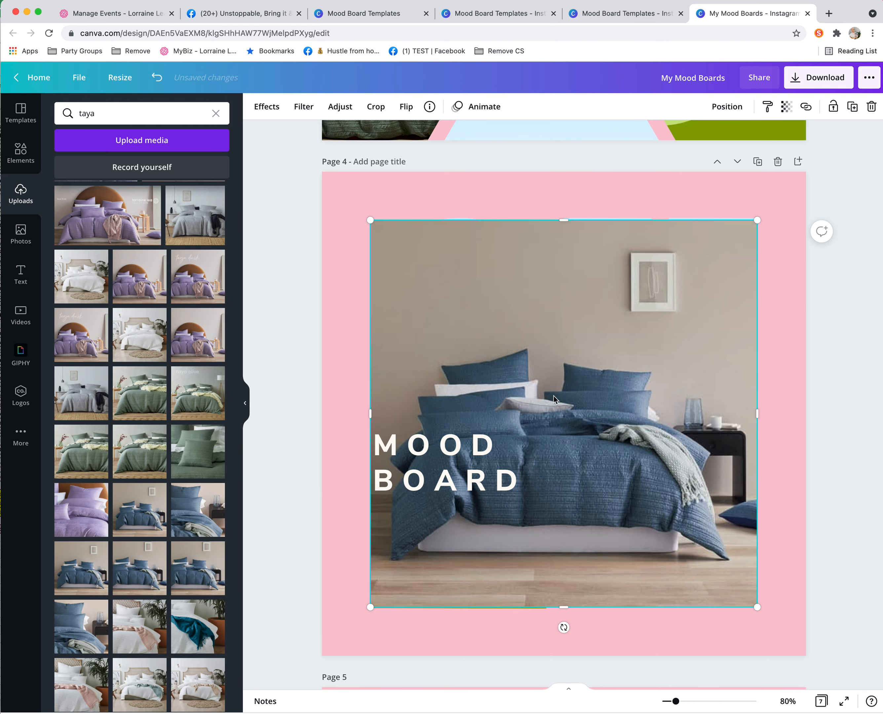
left_click_drag(555, 397, 491, 327)
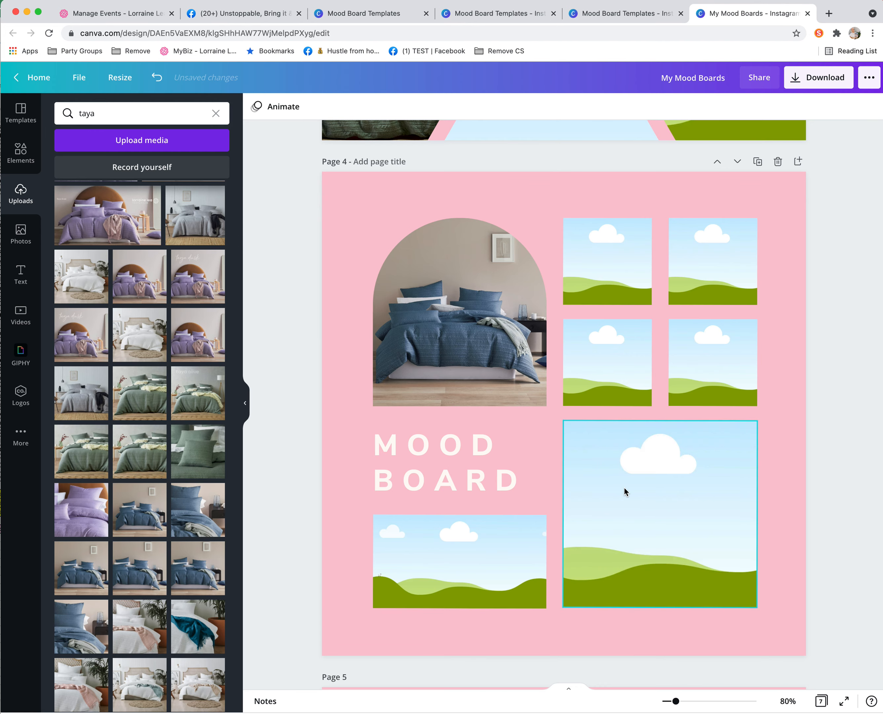
Try the light brown of the Lorraine Lea palette on page 4's lower-left small square frame and undo it
left_click(638, 493)
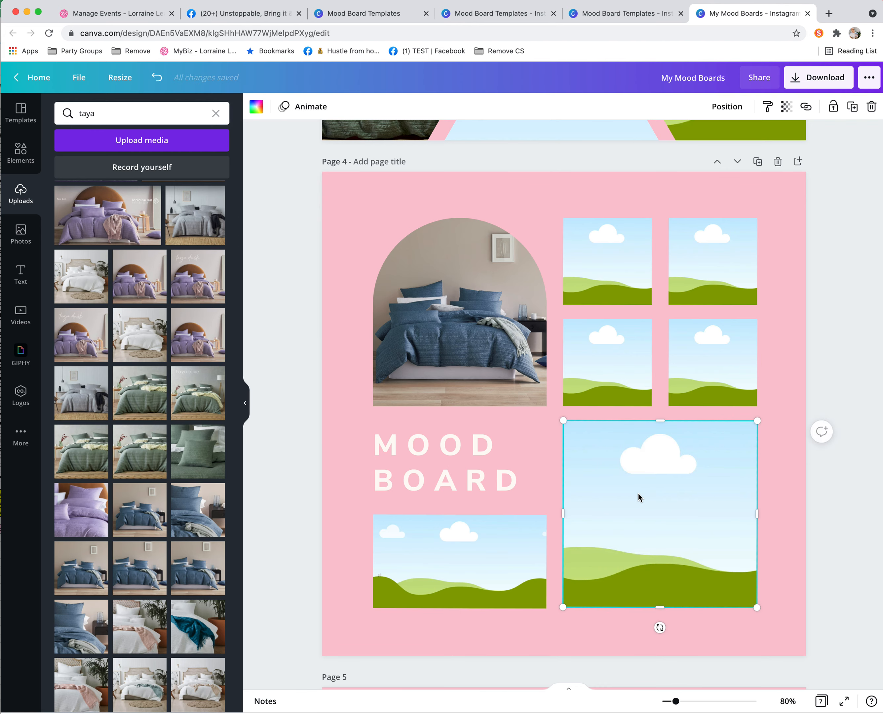
left_click(597, 380)
left_click(257, 107)
left_click(156, 252)
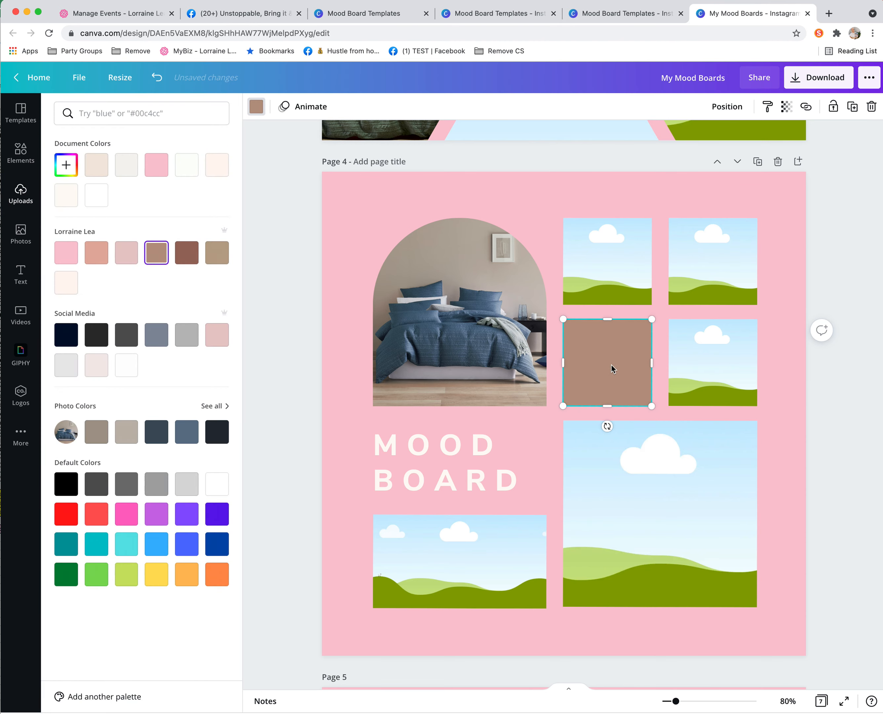
left_click(157, 77)
Review the remaining template pages and the file type and page options for downloading the design
scroll(504, 414, "down", 15)
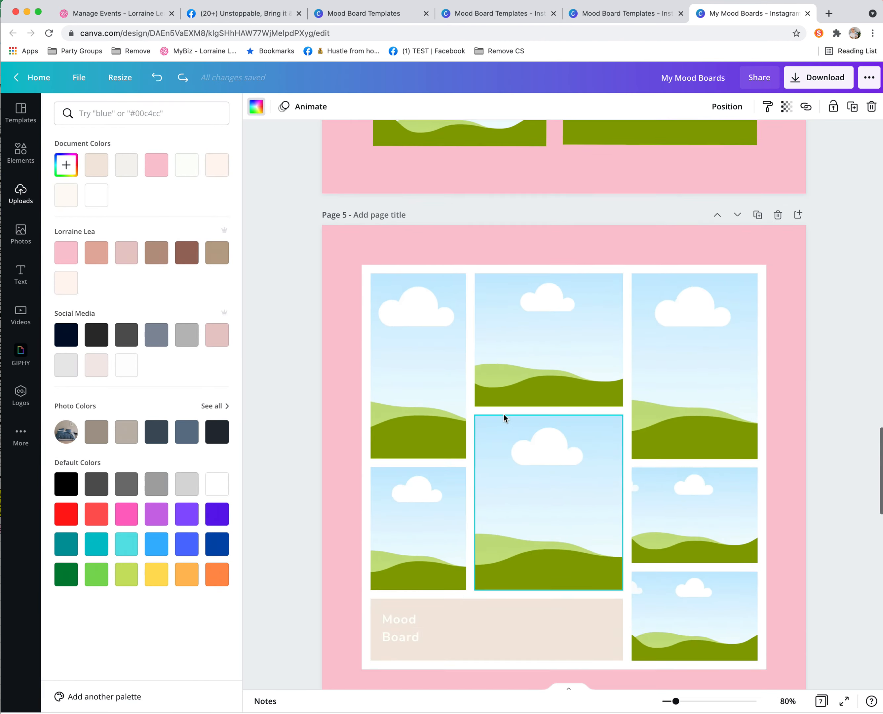
scroll(503, 414, "up", 20)
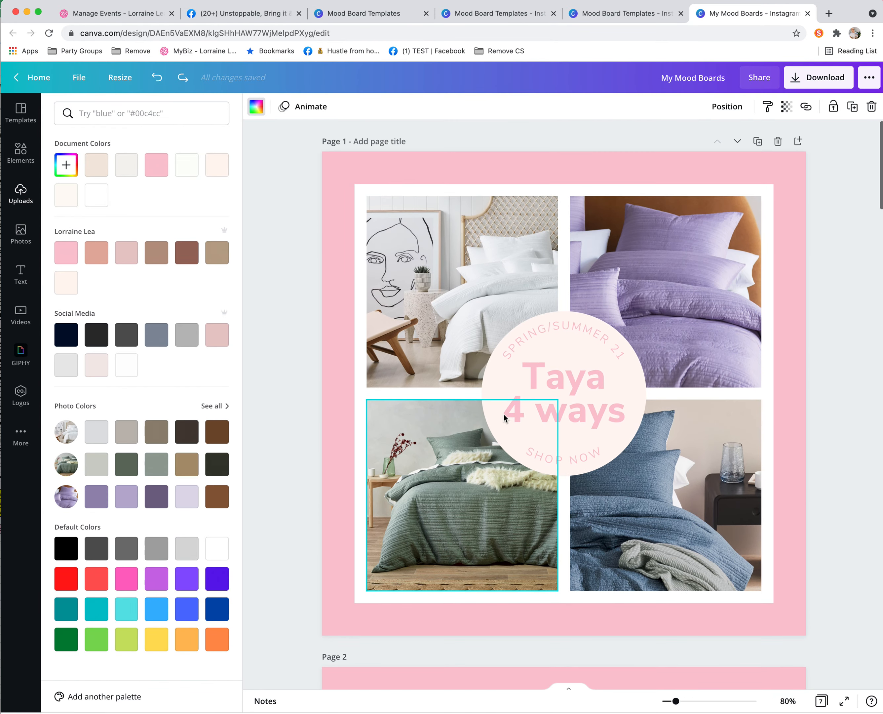
left_click(819, 78)
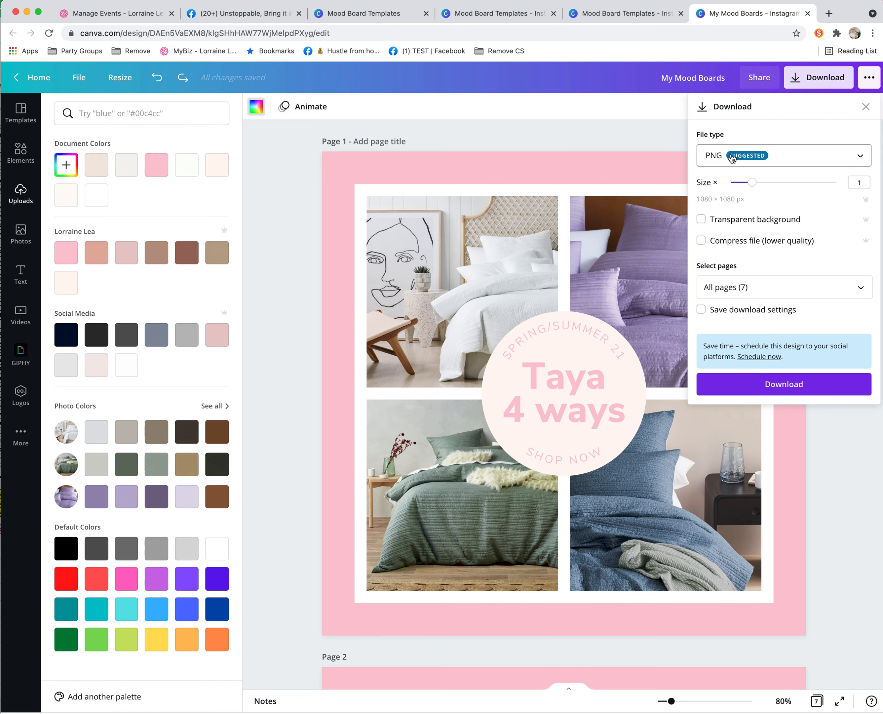
left_click(297, 253)
scroll(534, 363, "down", 10)
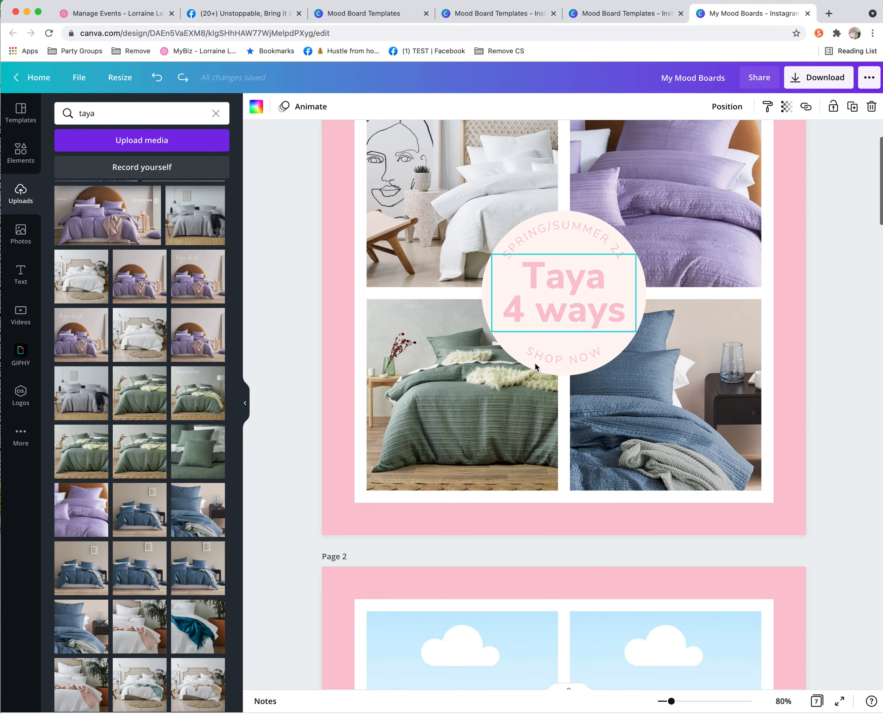
scroll(535, 363, "down", 8)
scroll(535, 363, "up", 7)
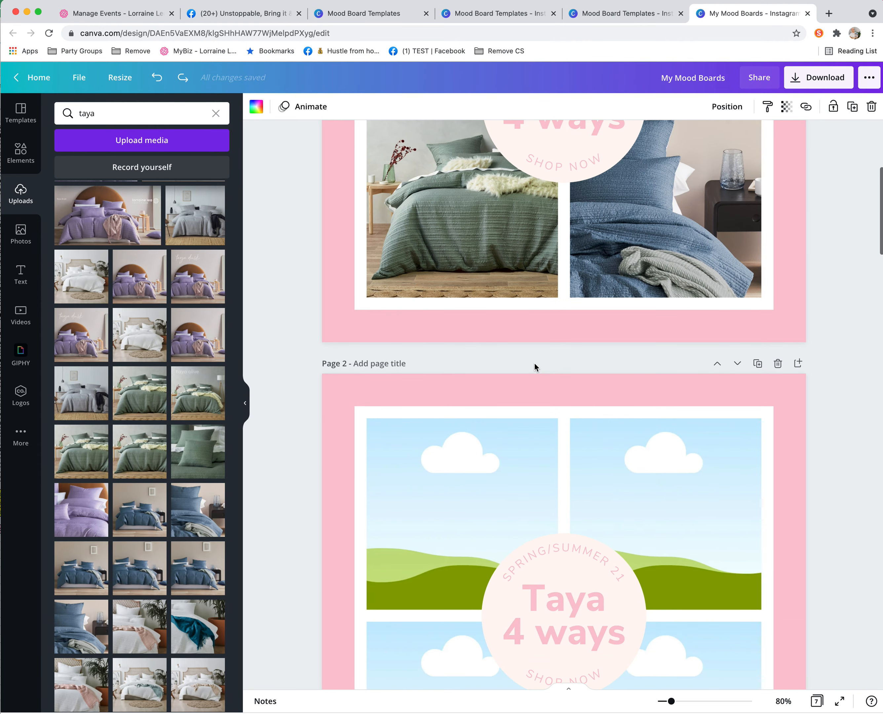
Look over the mood board template pages from page 1 down to page 7
scroll(534, 363, "down", 3)
scroll(539, 334, "down", 1)
scroll(539, 310, "up", 5)
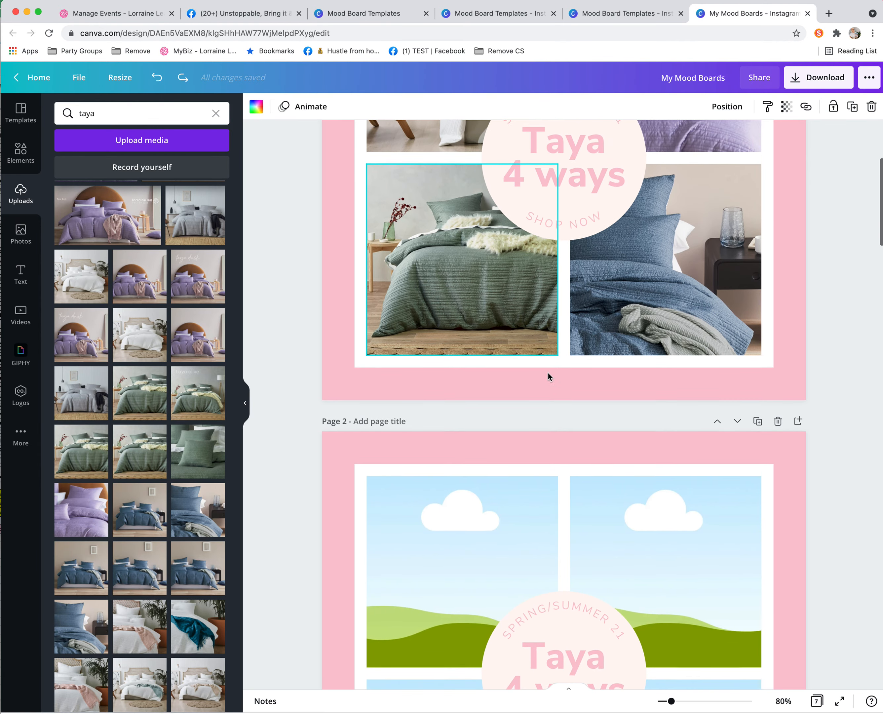
scroll(551, 397, "down", 5)
scroll(567, 502, "down", 2)
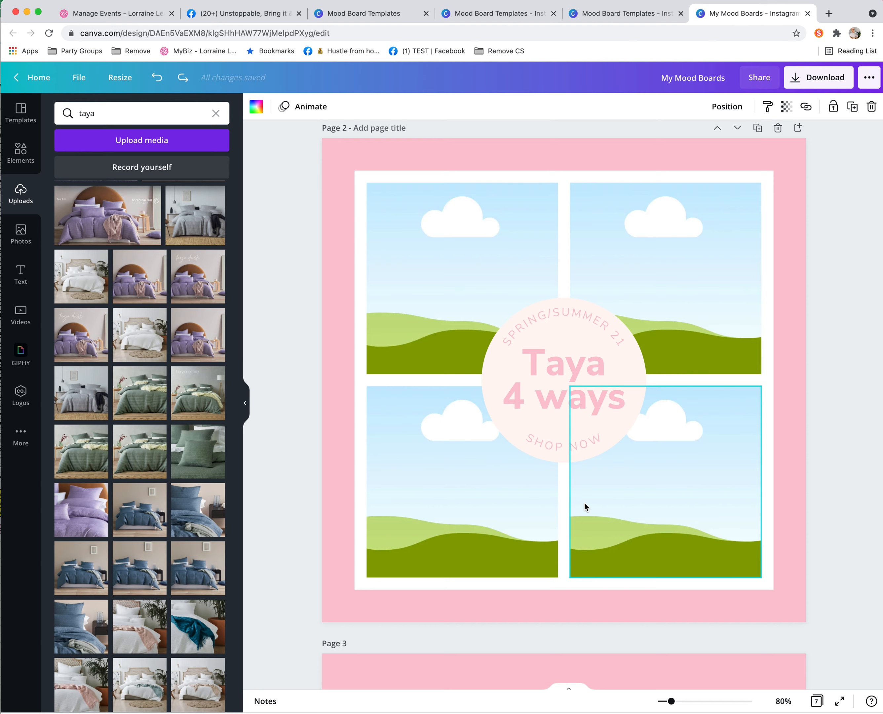
scroll(584, 502, "up", 10)
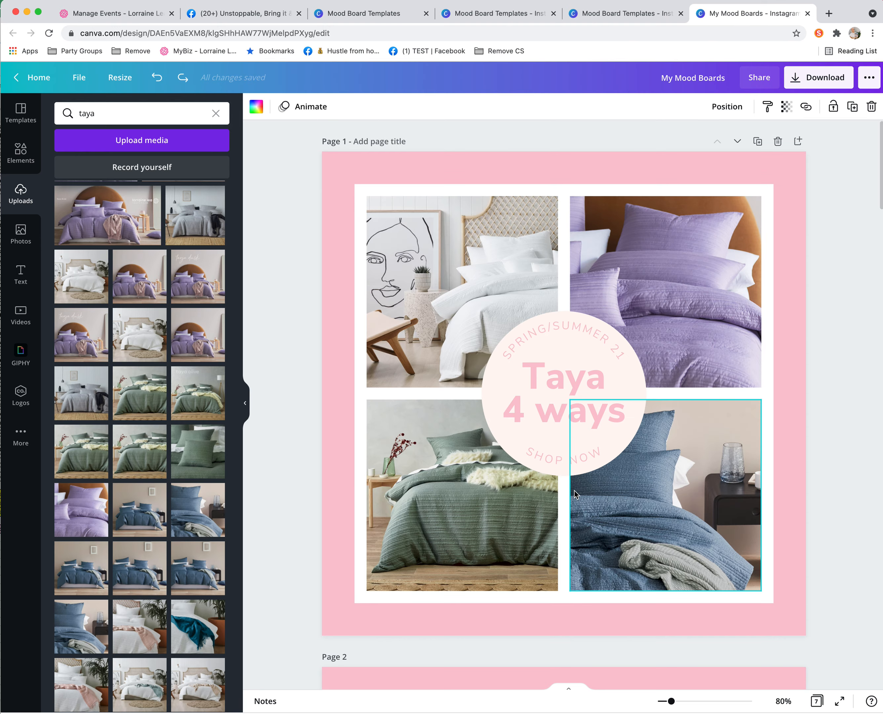
scroll(574, 490, "down", 20)
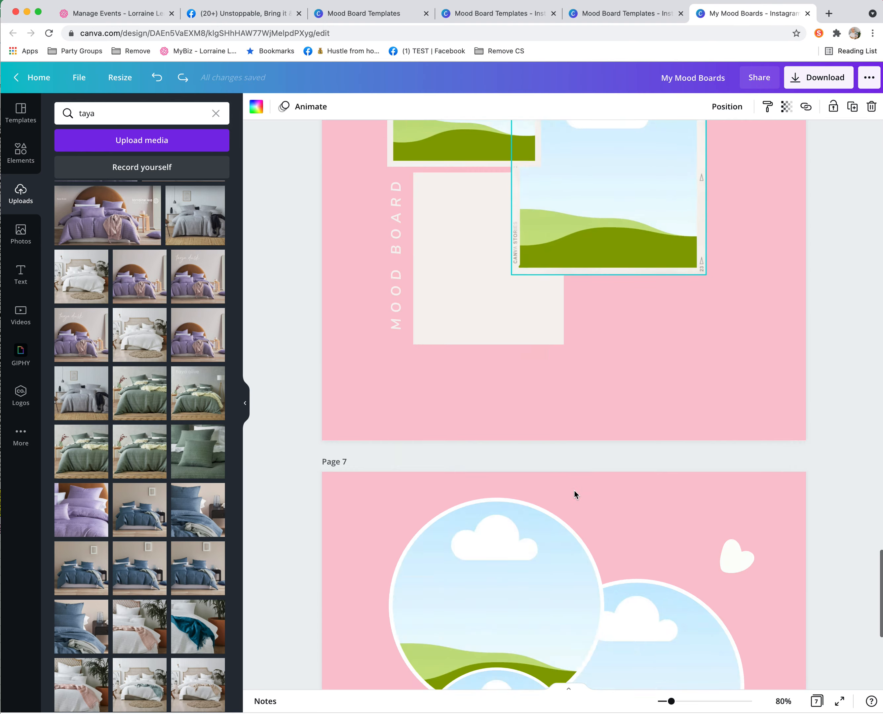
scroll(574, 490, "up", 20)
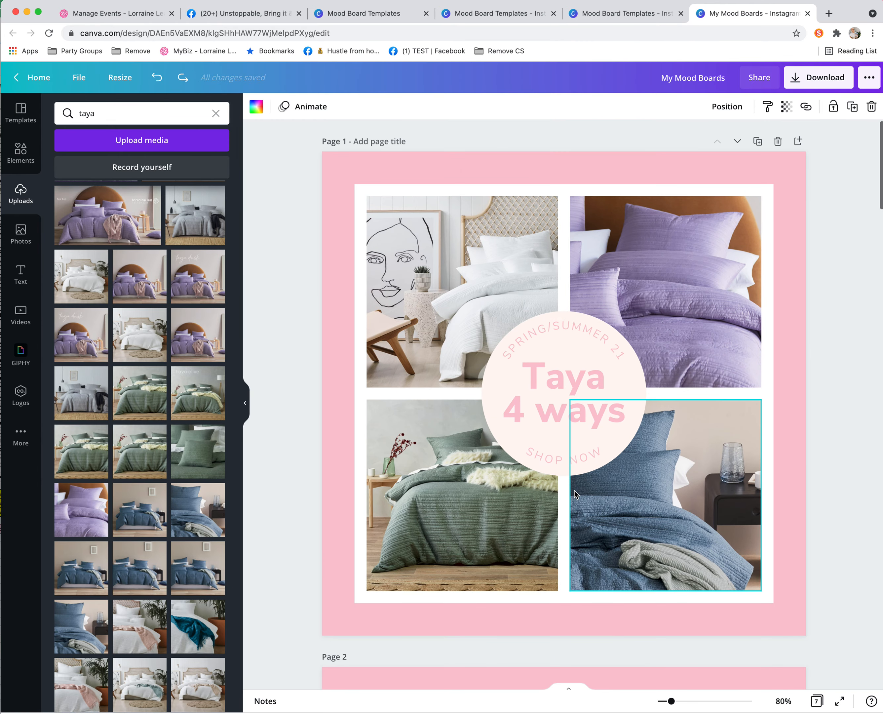
Add the audio track "Barefoot on a Summer's Night" to the design and pause its playback
left_click(511, 161)
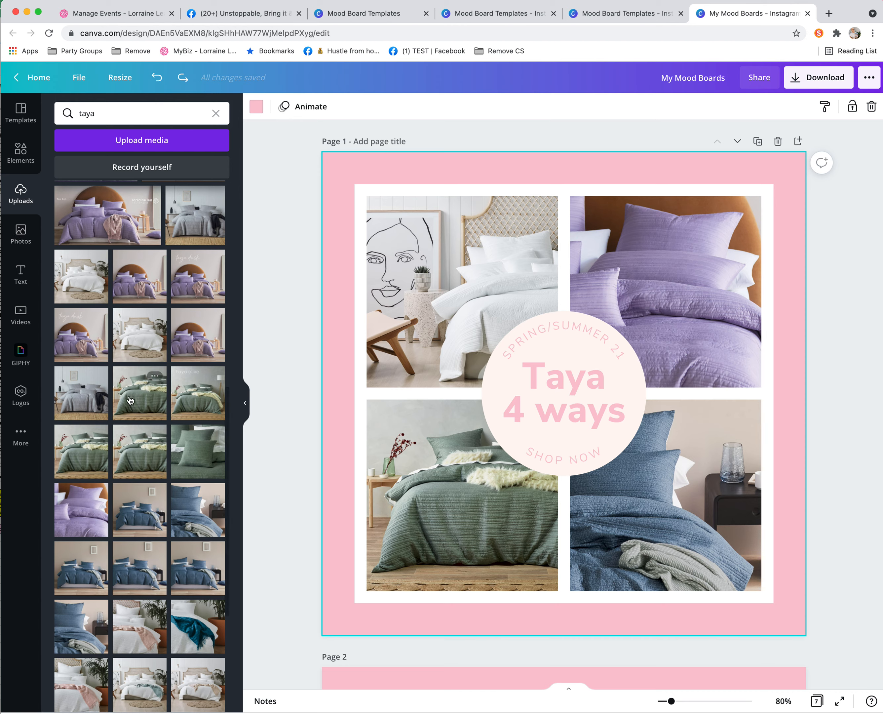
left_click(22, 434)
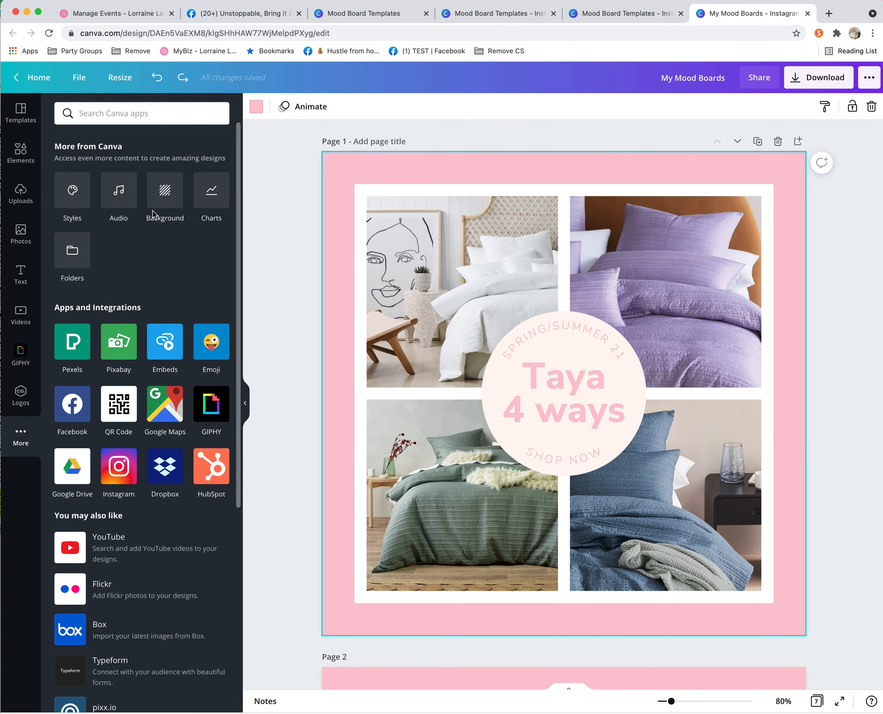
left_click(130, 198)
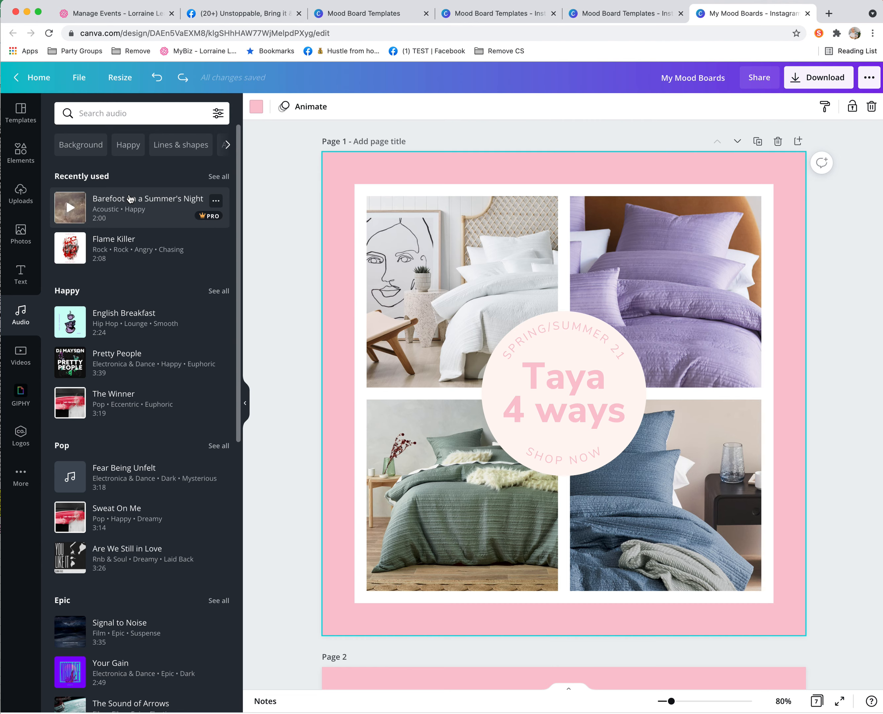
left_click(112, 211)
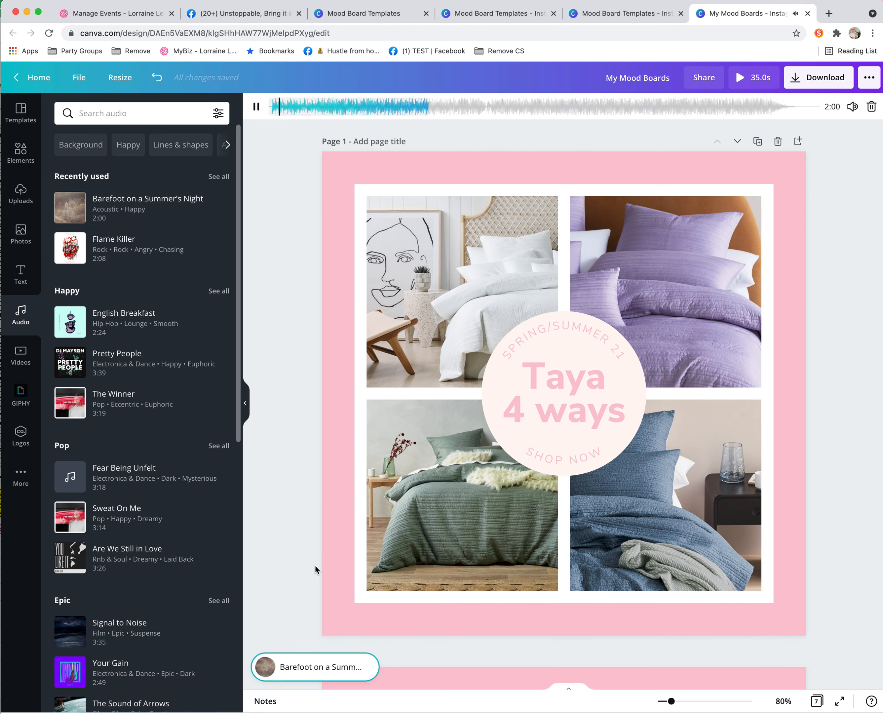
left_click(256, 106)
Preview the design as a video with the added music, and close the preview
left_click(456, 172)
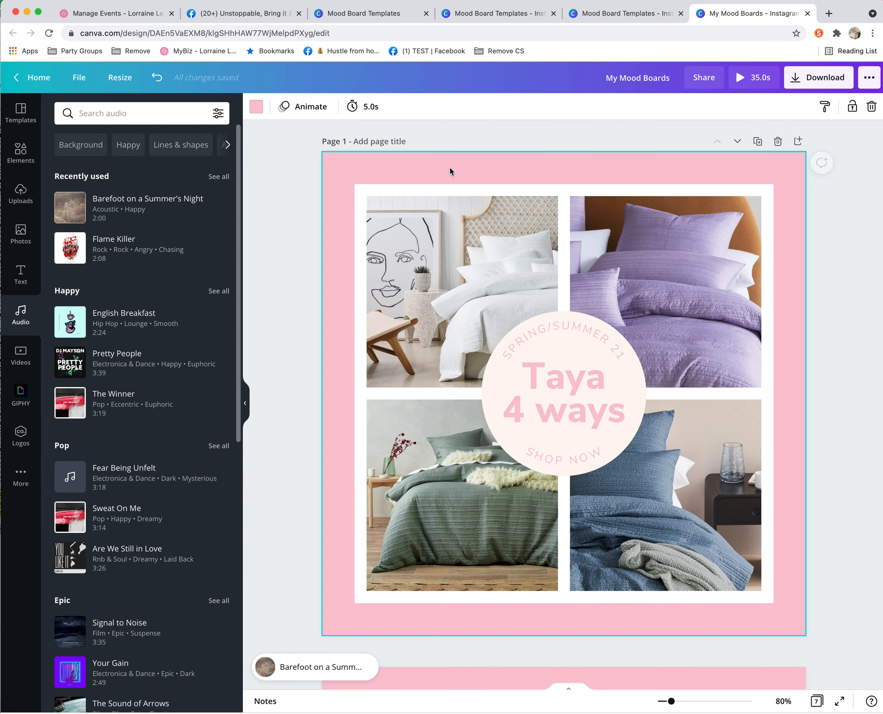
left_click(753, 78)
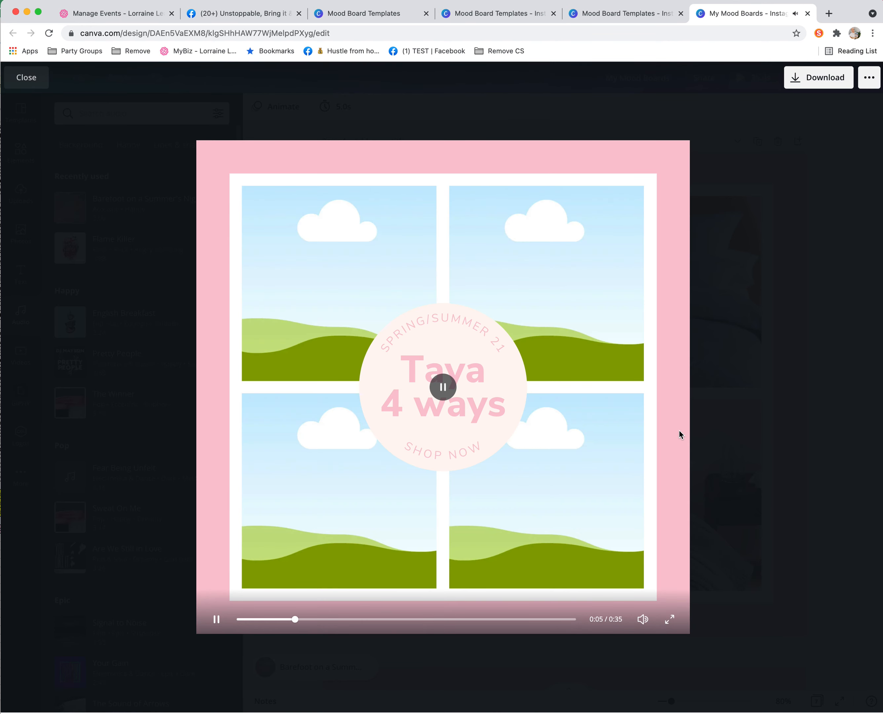
left_click(14, 75)
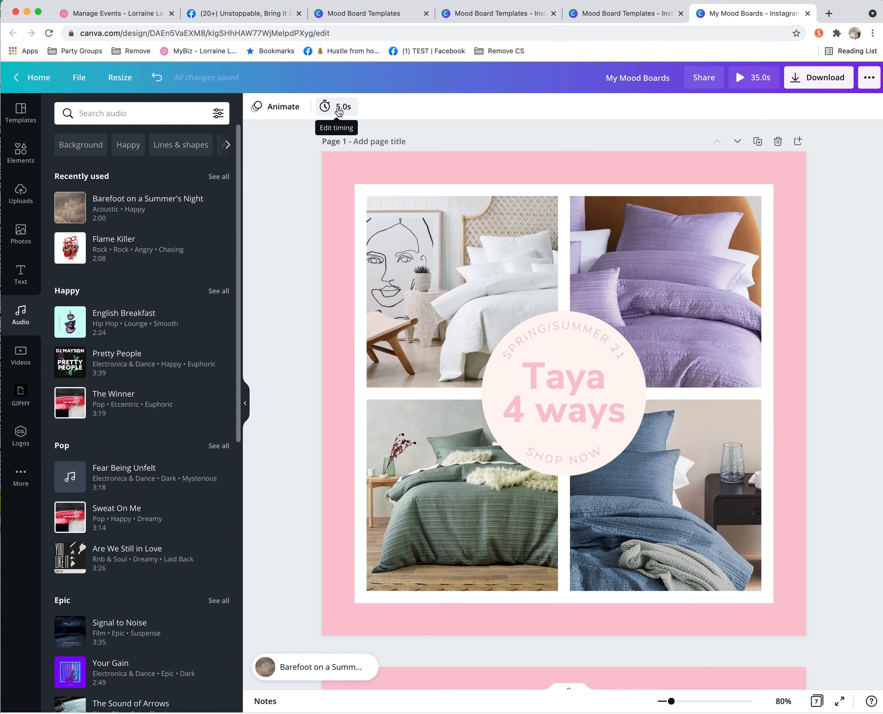
Try the Block page animation on page 1 and replace it with Photo Zoom
left_click(284, 109)
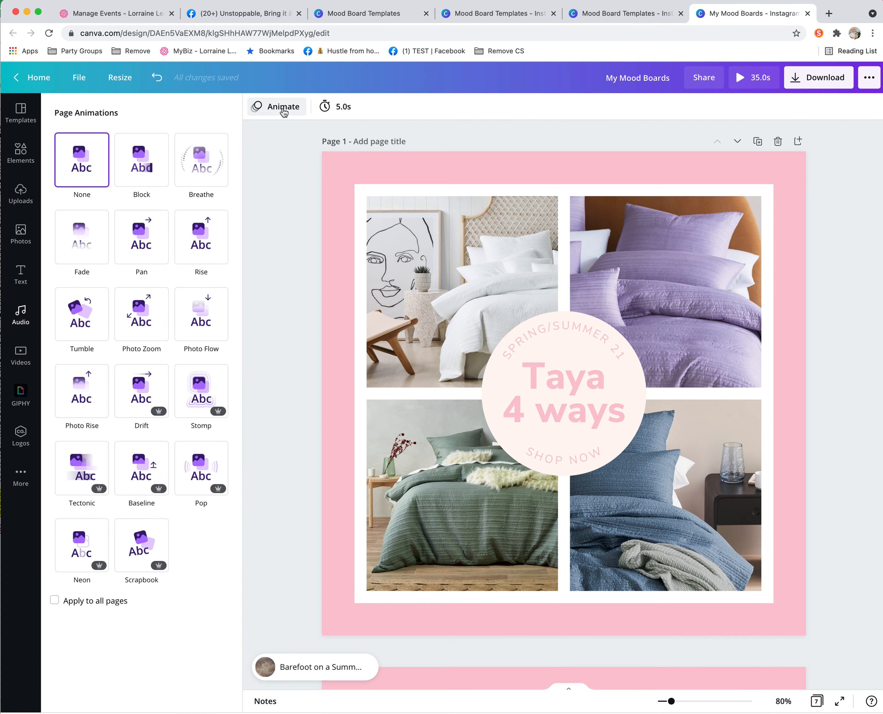
left_click(142, 177)
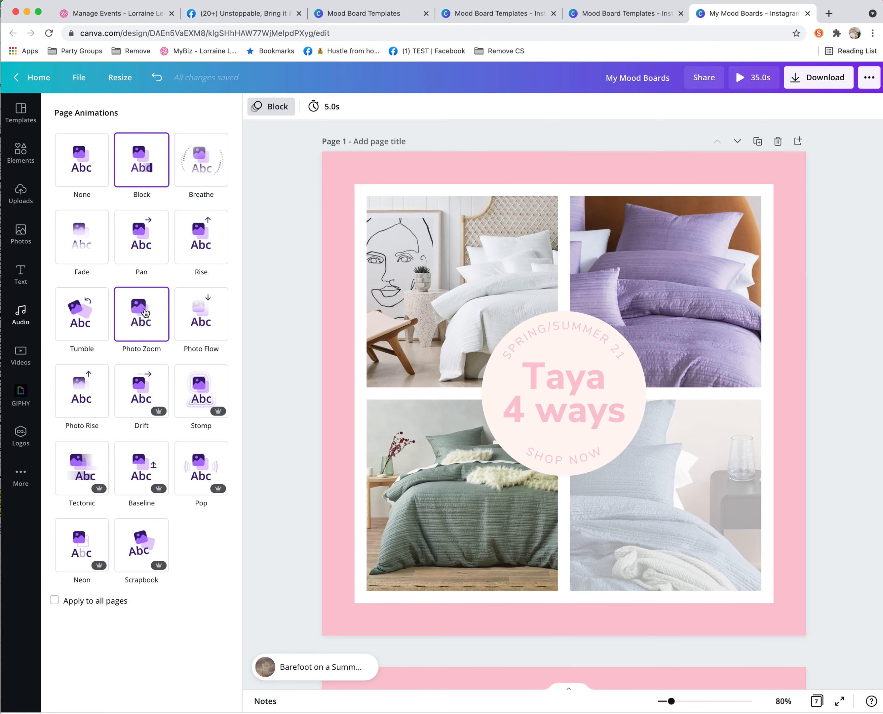
left_click(142, 313)
Apply the Drift page animation to page 2
scroll(397, 313, "down", 3)
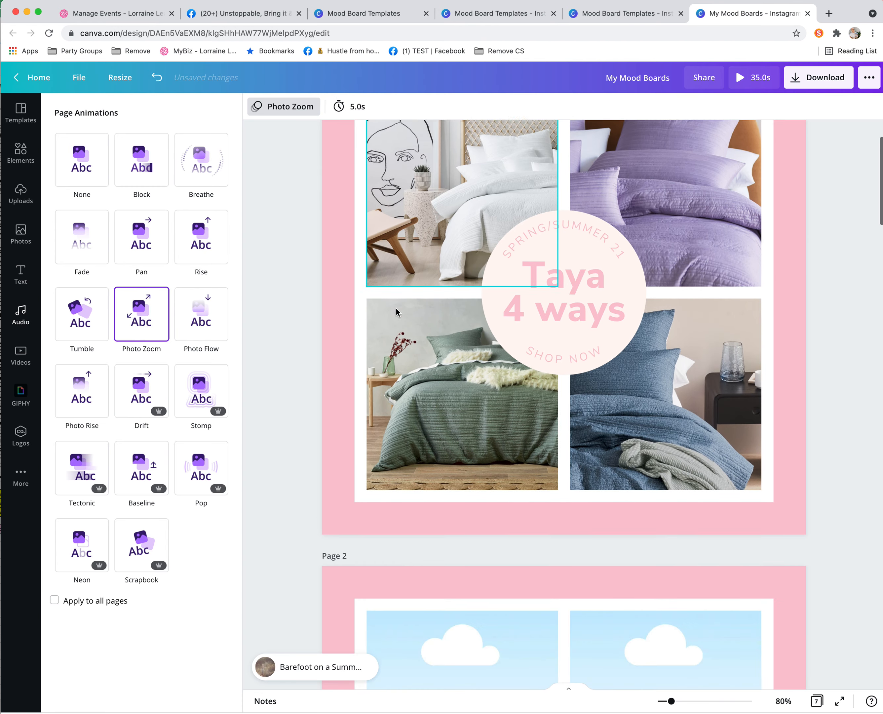
scroll(396, 311, "down", 5)
left_click(326, 284)
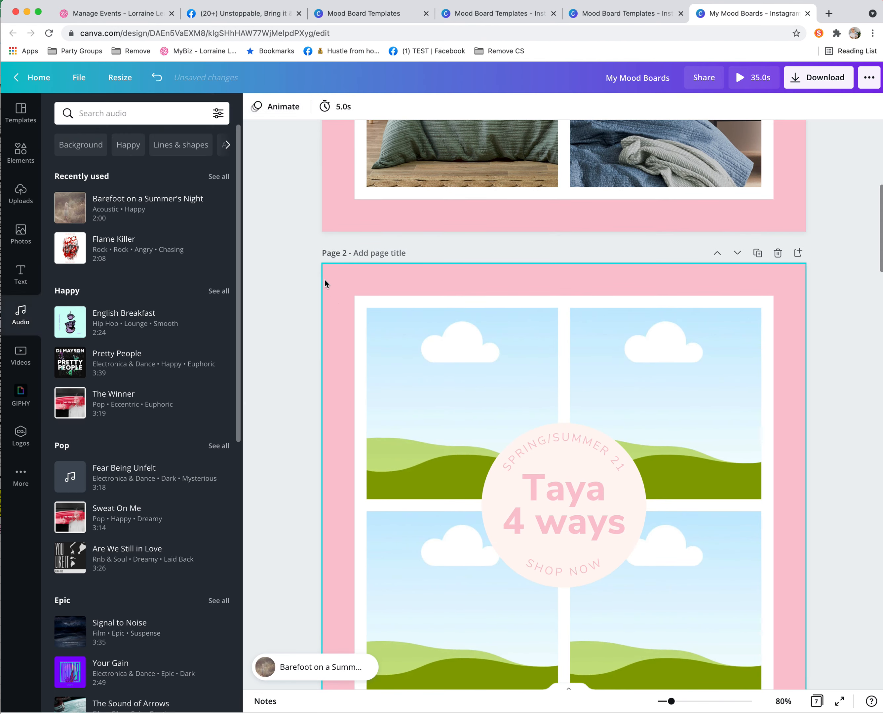
left_click(276, 106)
left_click(142, 313)
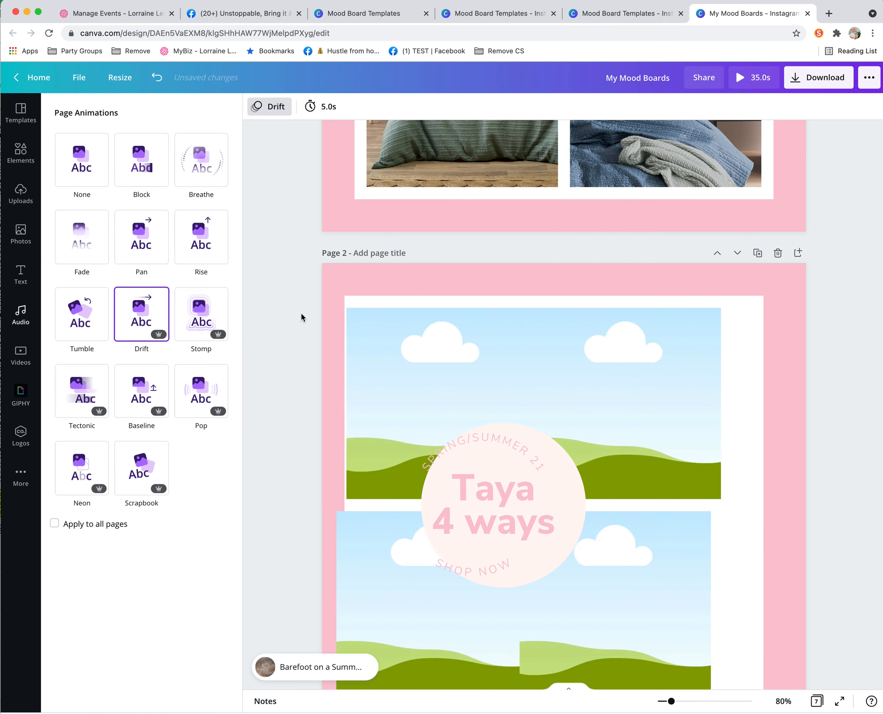
Set the display timing of page 1 to 3.0 seconds
scroll(364, 309, "up", 5)
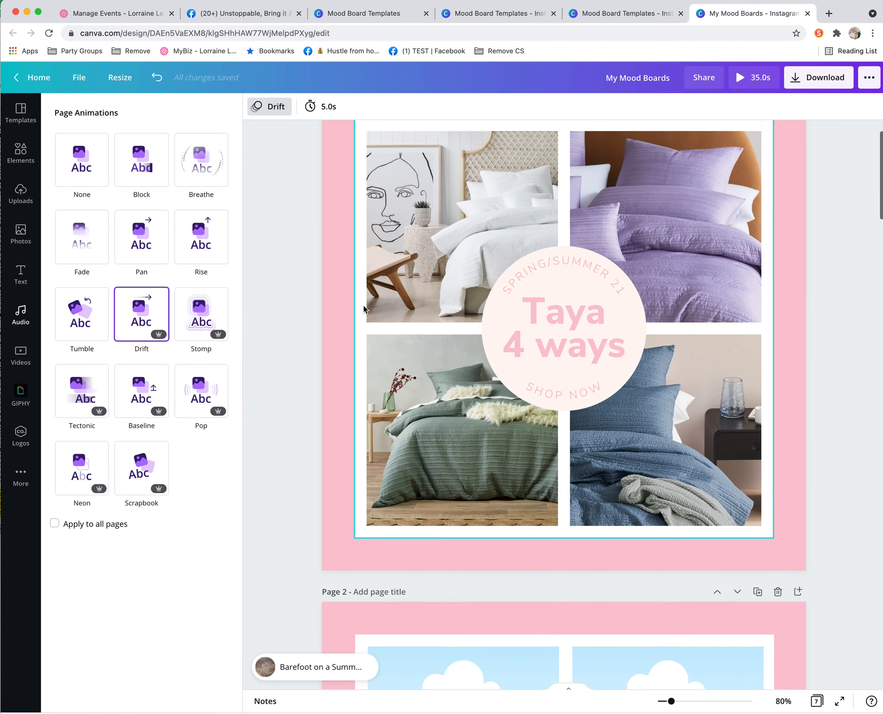
scroll(363, 310, "up", 2)
left_click(348, 105)
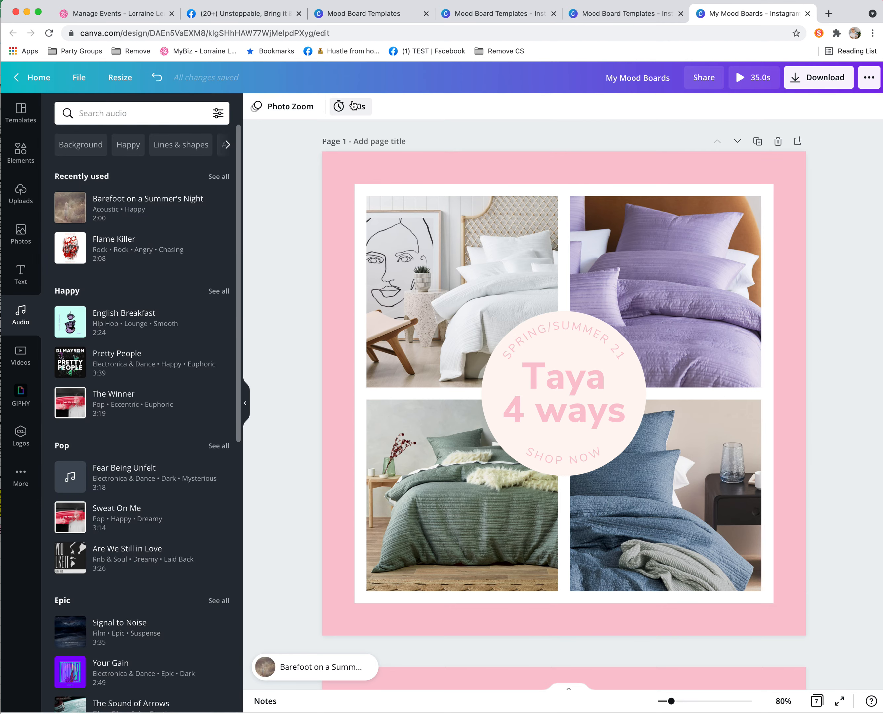
left_click(353, 106)
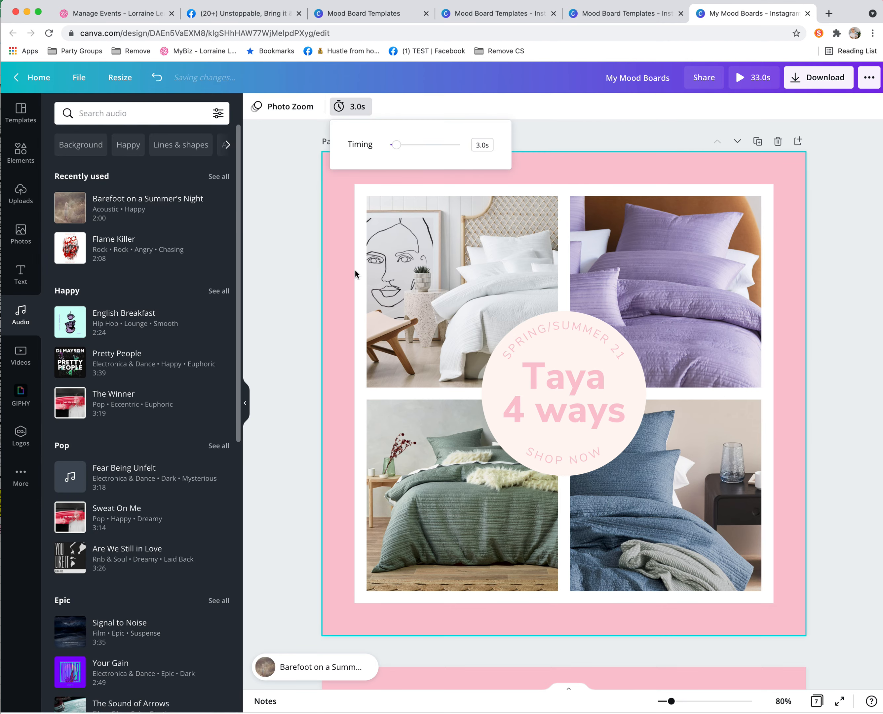
left_click(339, 274)
Set the display timing of page 2 to 3.0 seconds
scroll(339, 274, "down", 10)
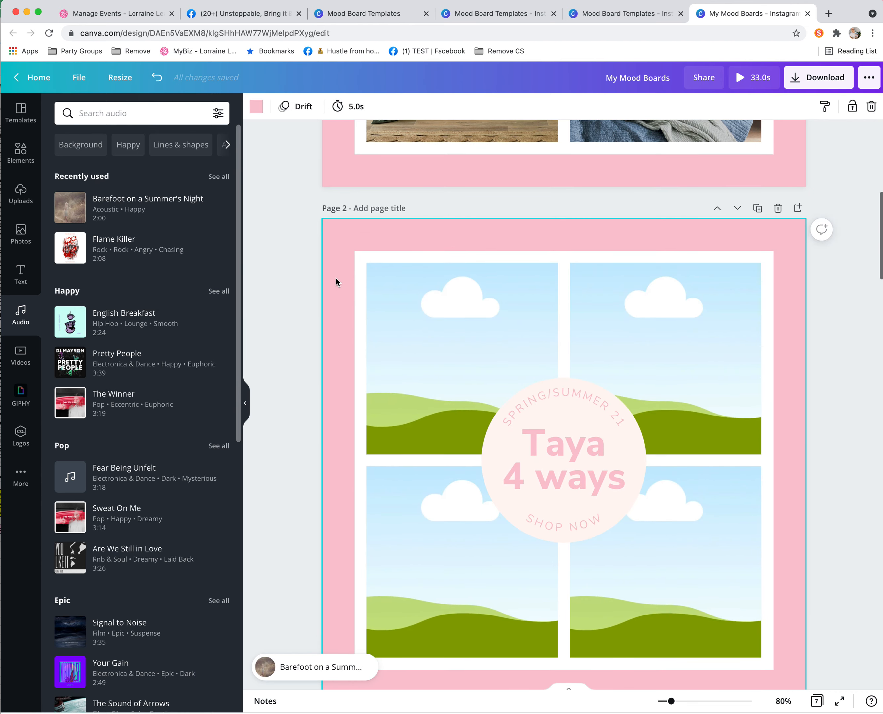
left_click(355, 107)
key("Return")
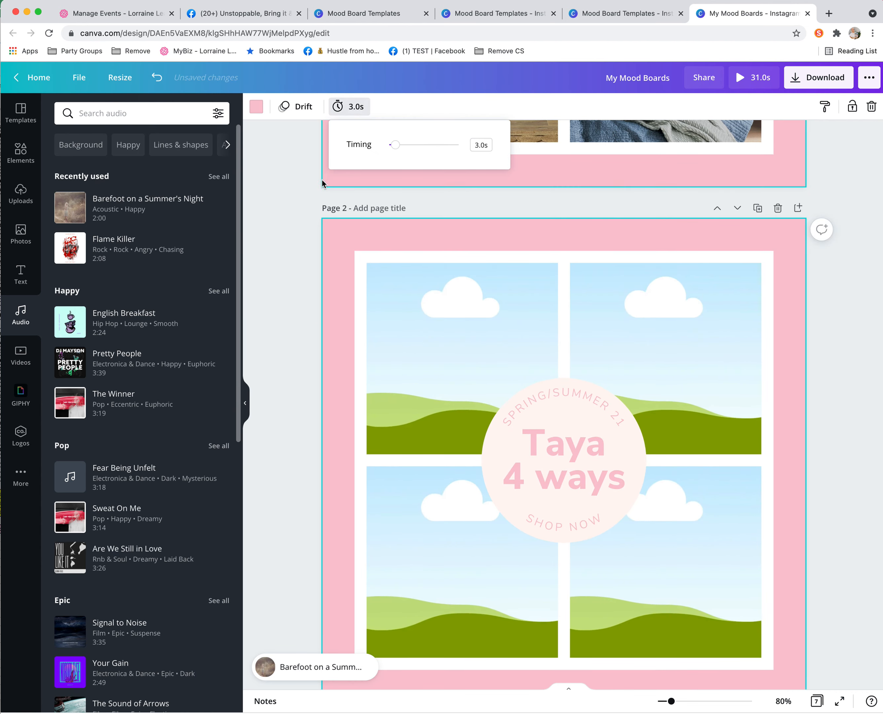
left_click(327, 247)
Apply the Tumble page animation to page 3 and set its timing to 3.0 seconds
scroll(335, 260, "down", 10)
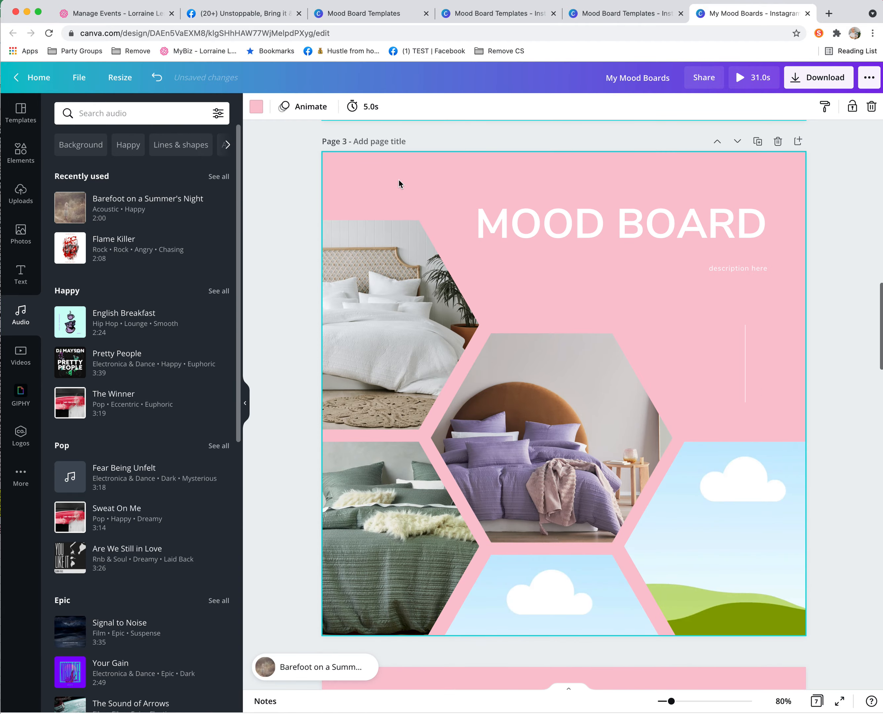
left_click(308, 107)
left_click(96, 317)
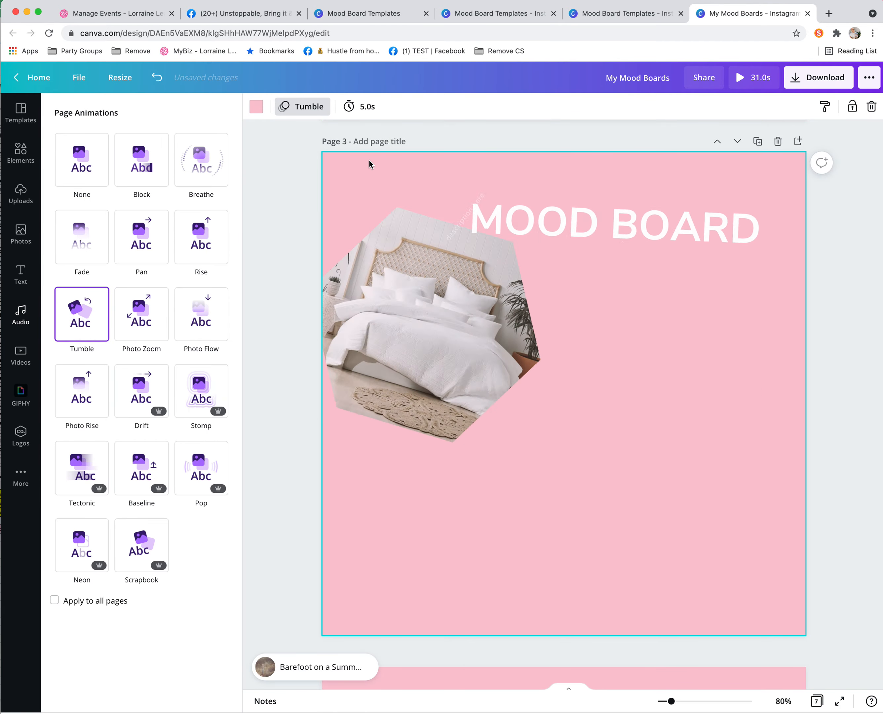
left_click(361, 108)
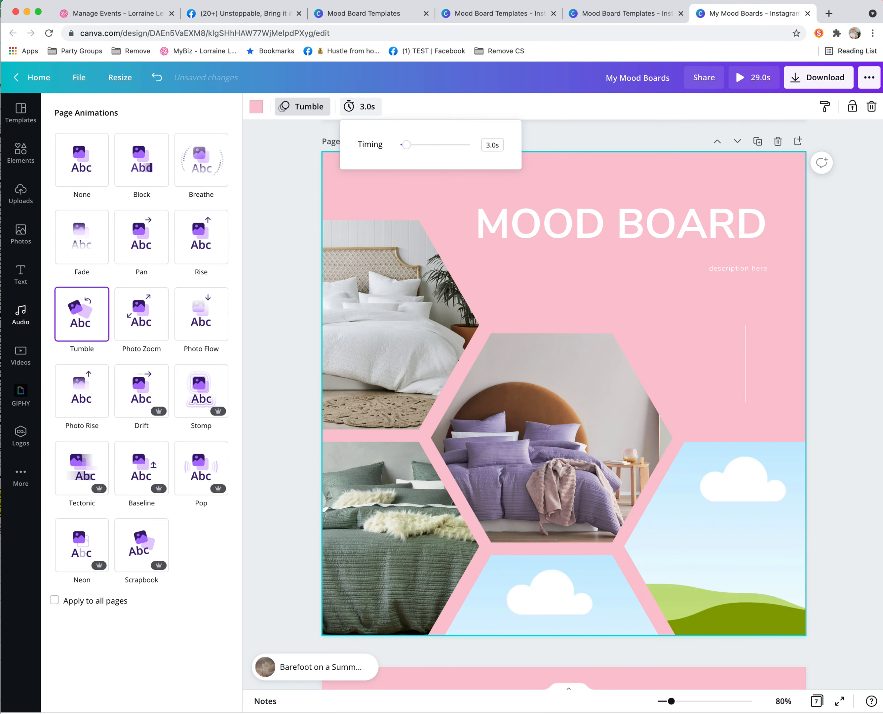
left_click(373, 209)
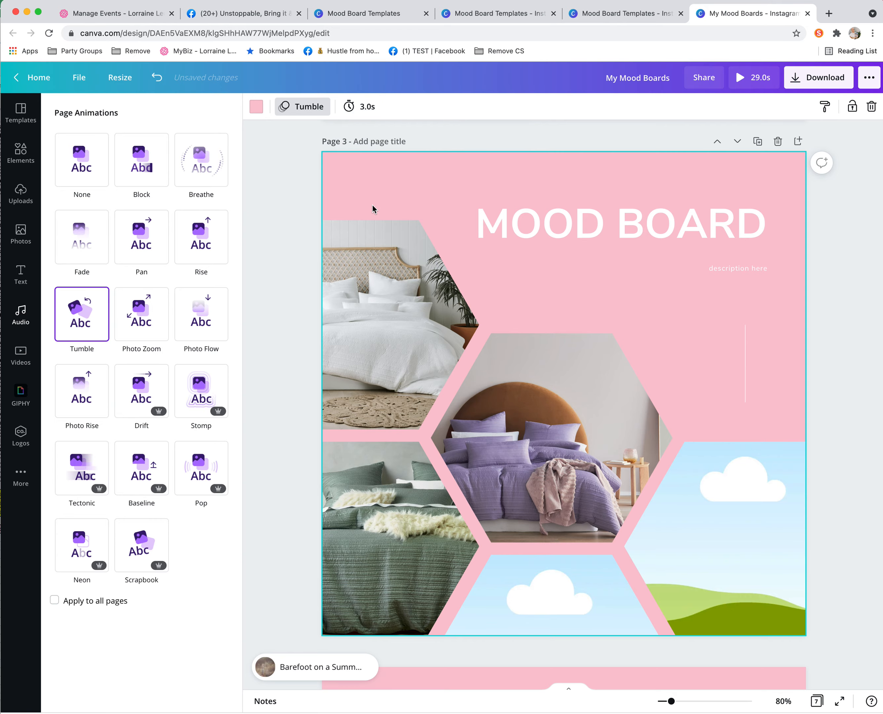
Play the animated pages as a video preview and close it
left_click(754, 79)
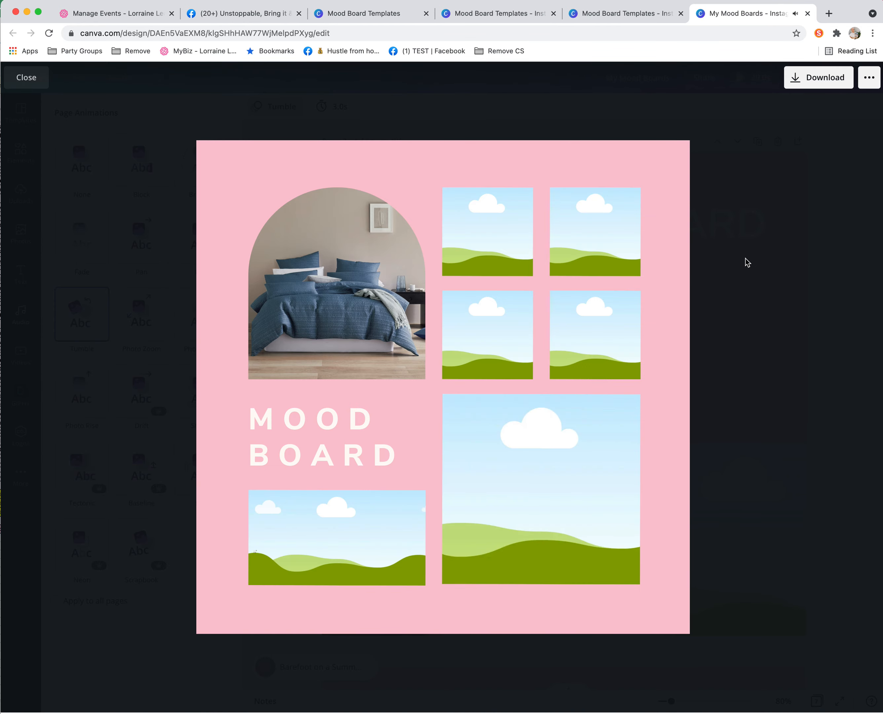
left_click(40, 79)
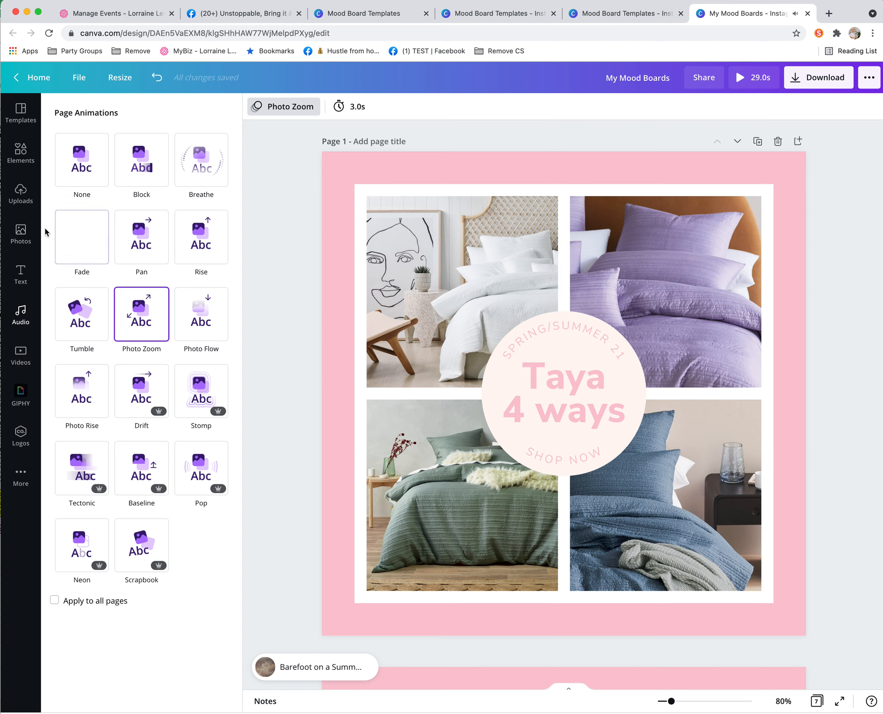
Apply the Block page animation to all pages of the design and check the pages
left_click(156, 175)
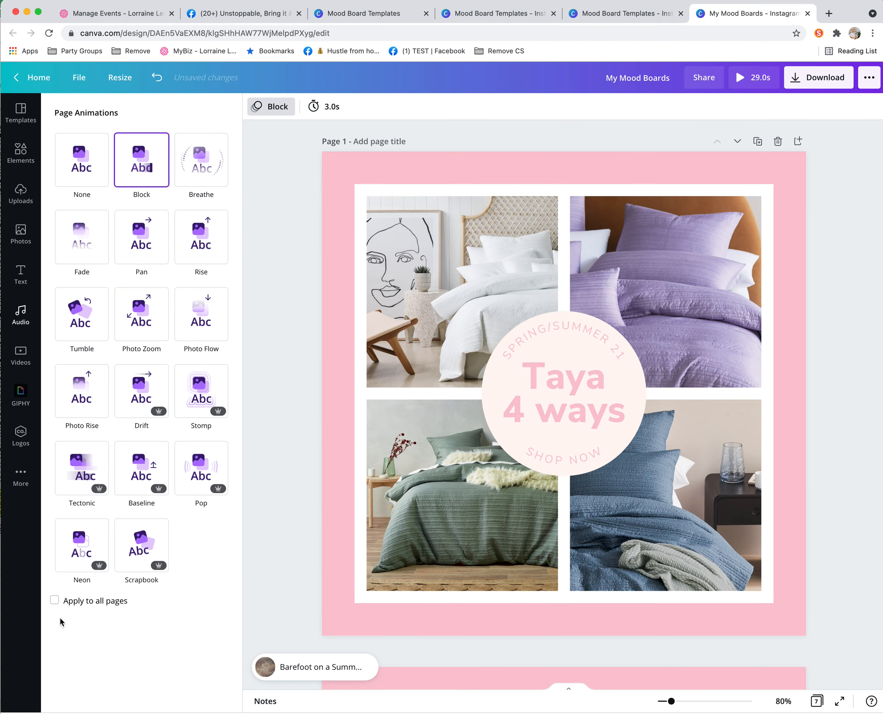
scroll(459, 564, "down", 10)
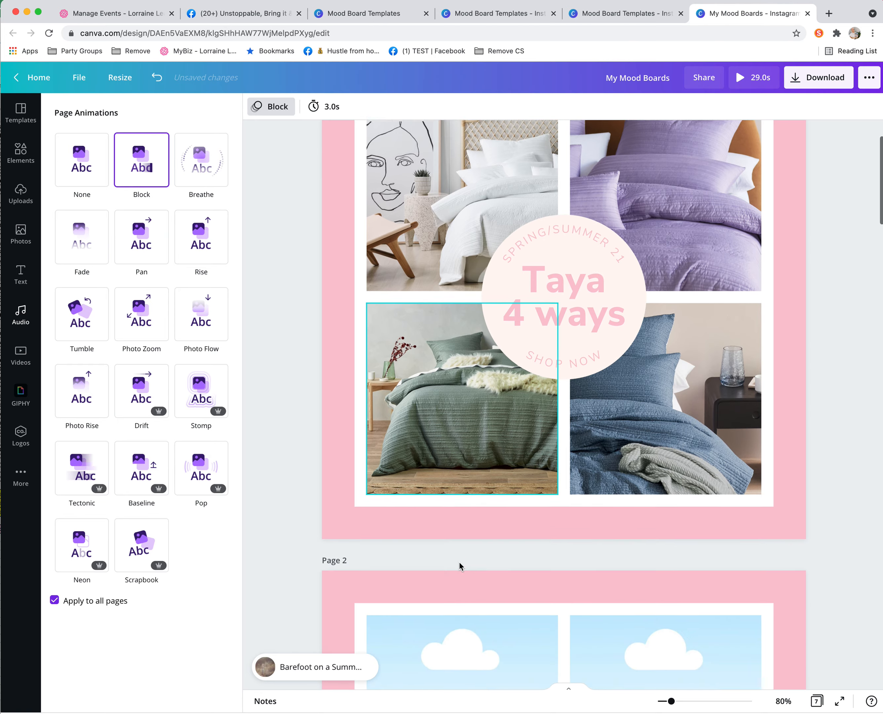
scroll(459, 565, "down", 15)
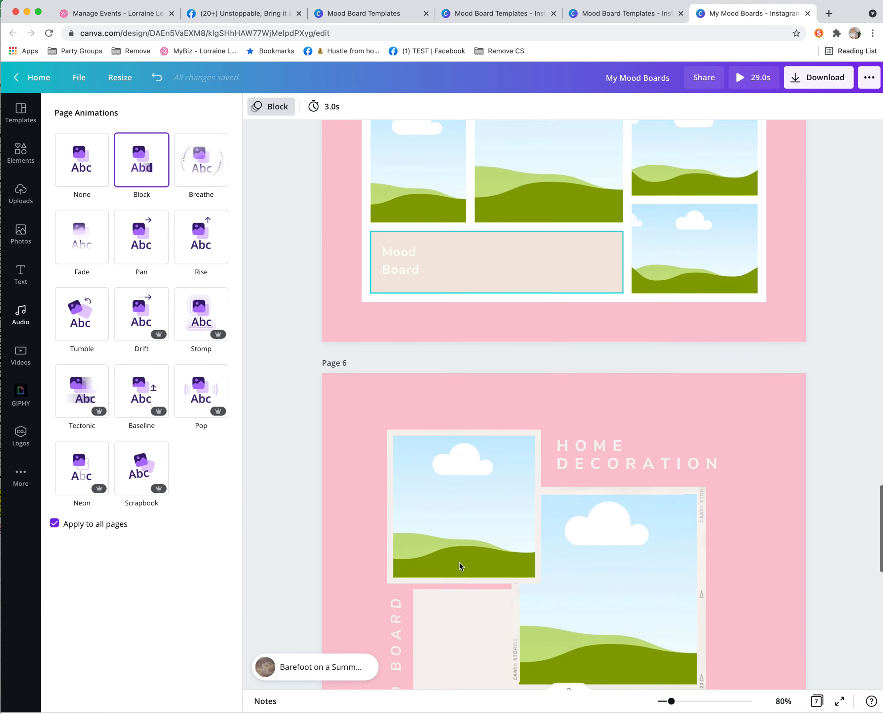
scroll(459, 565, "up", 20)
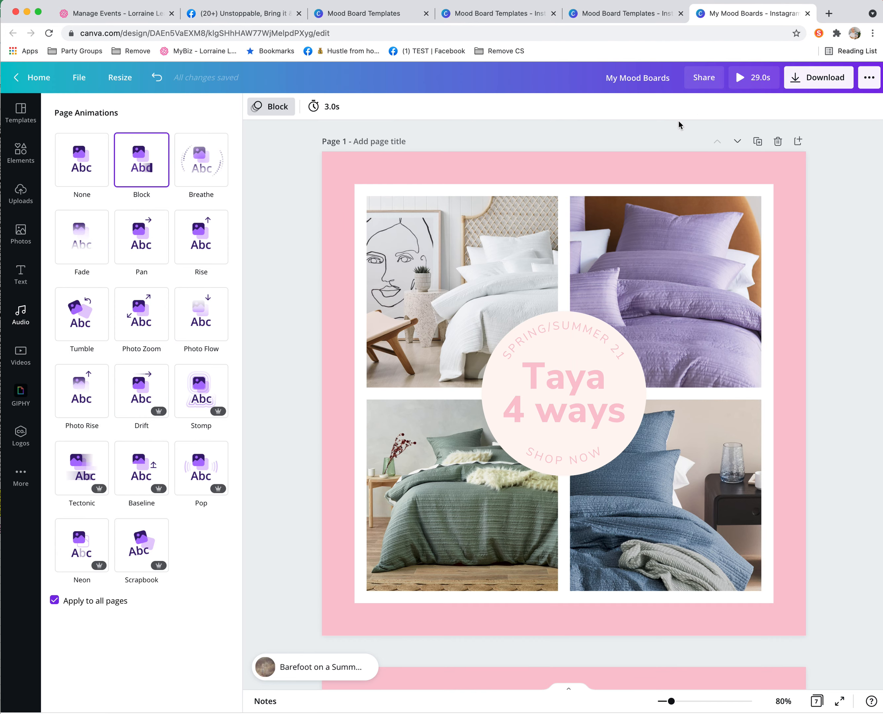
Download only pages 1–4 of the design as an MP4 Video
left_click(818, 83)
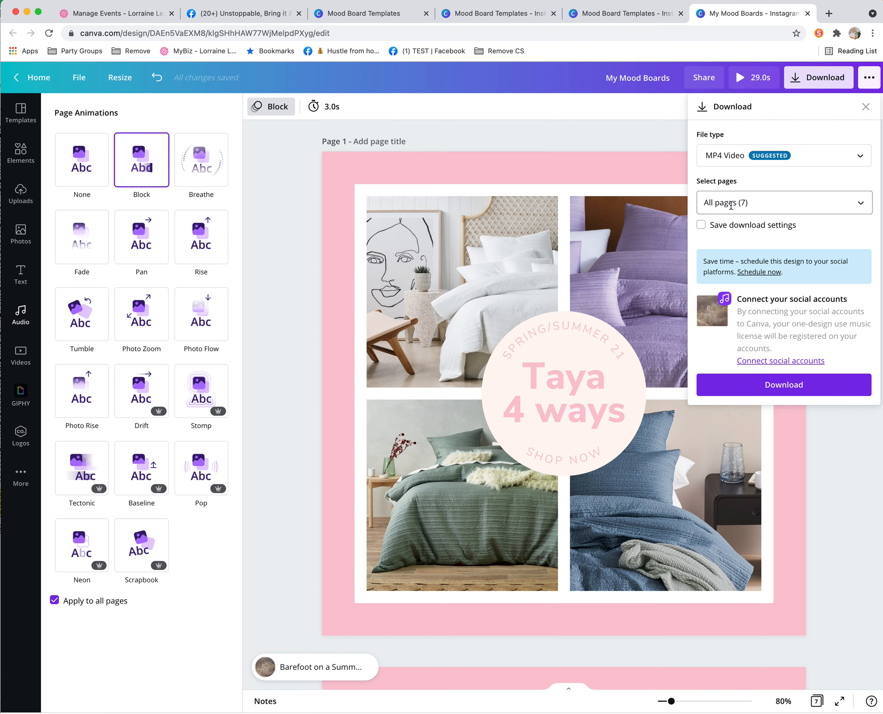
left_click(861, 205)
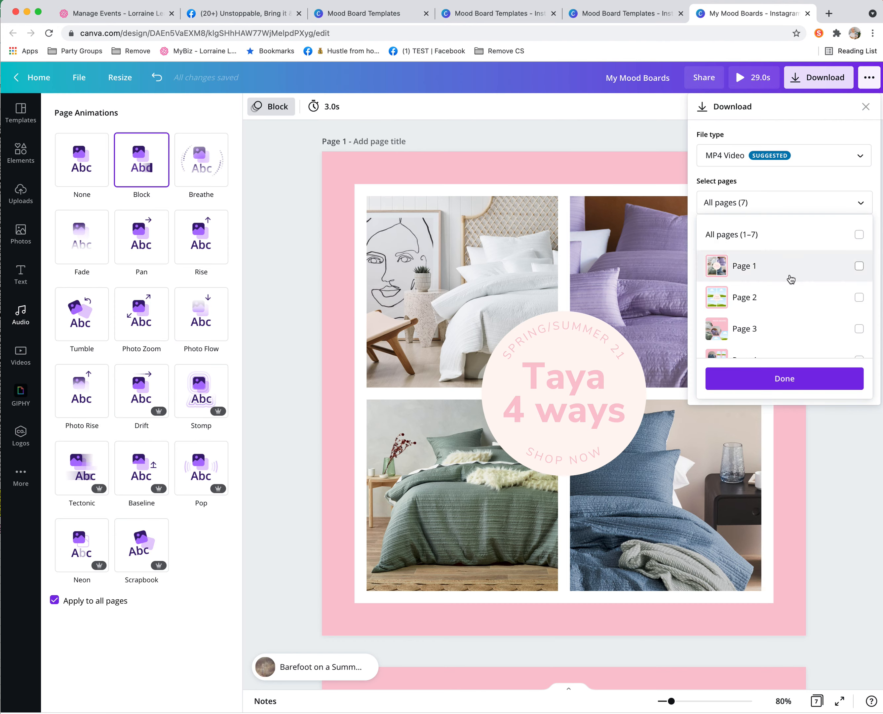
left_click(769, 278)
left_click(762, 297)
left_click(743, 328)
scroll(748, 331, "down", 2)
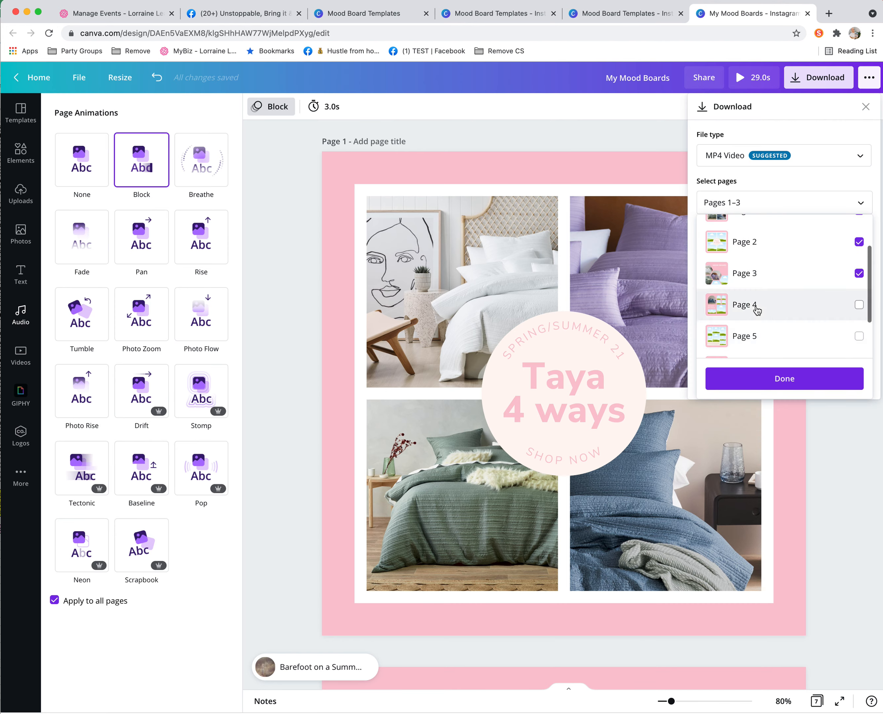
left_click(799, 311)
scroll(800, 311, "down", 3)
scroll(791, 292, "up", 5)
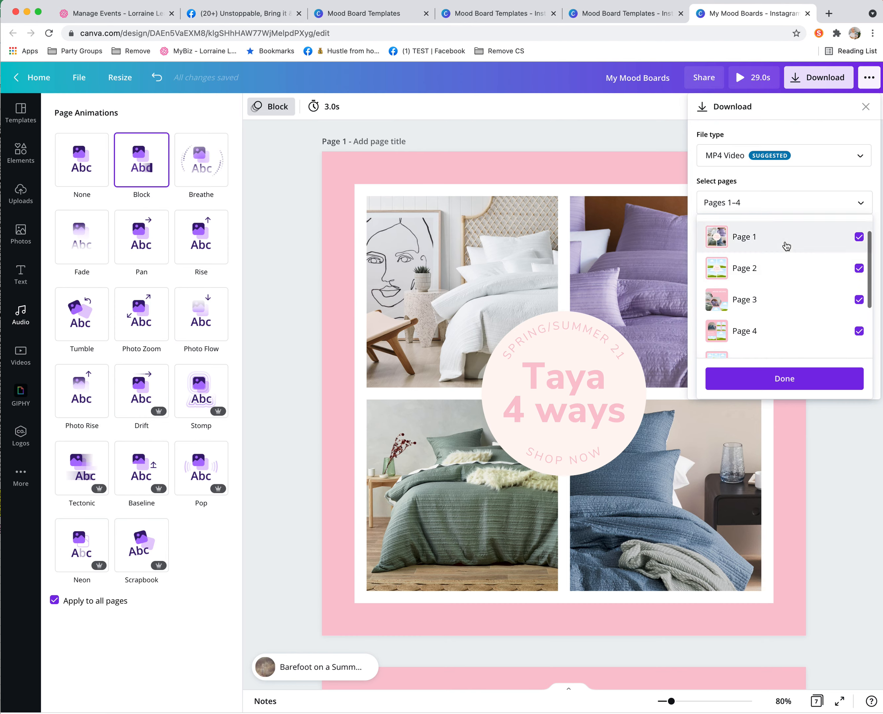
left_click(779, 386)
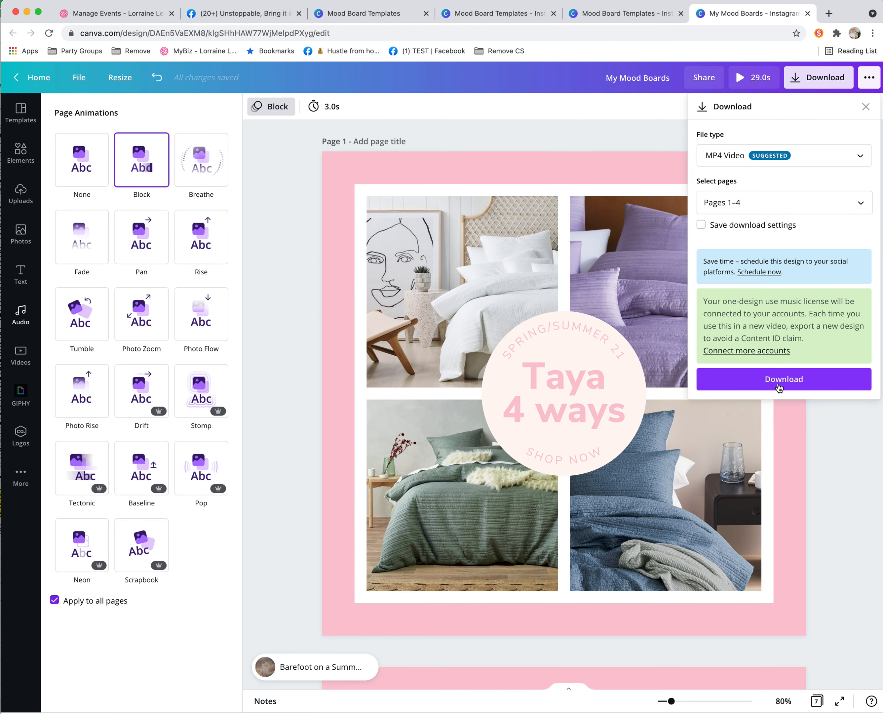
left_click(770, 384)
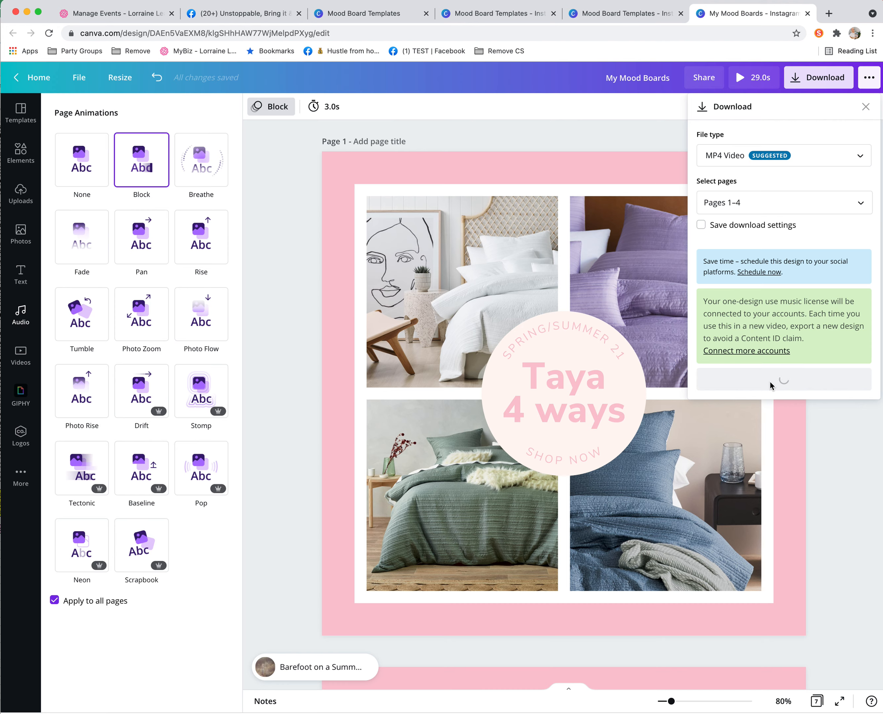